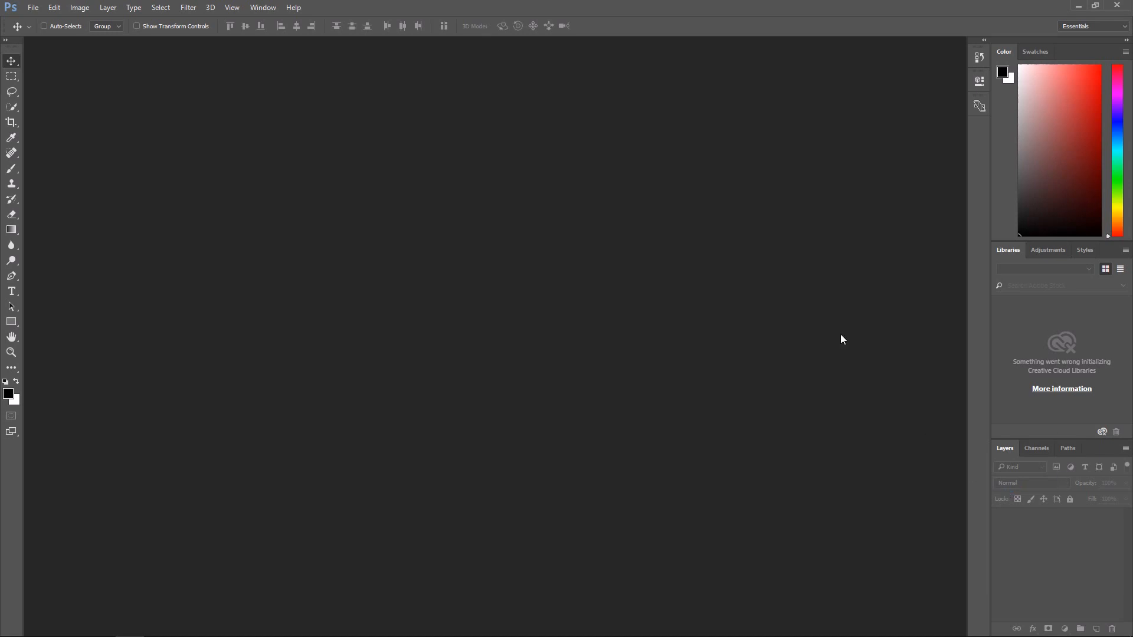
Step: Switch to the Photography workspace and toggle the toolbar to two columns and back to one
click(1082, 28)
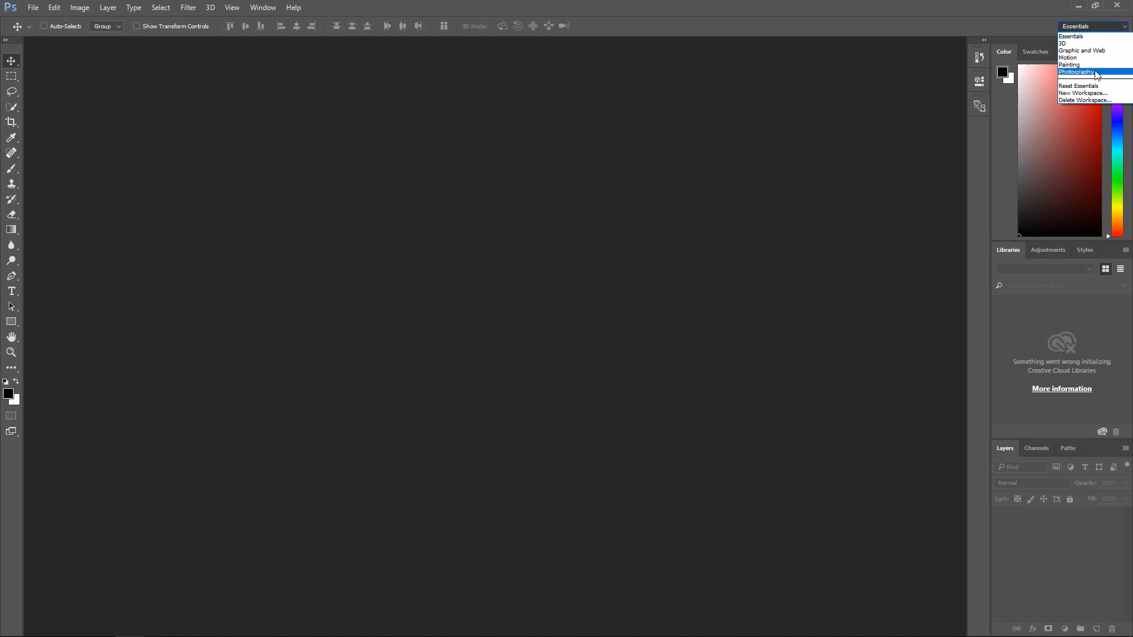
click(1096, 72)
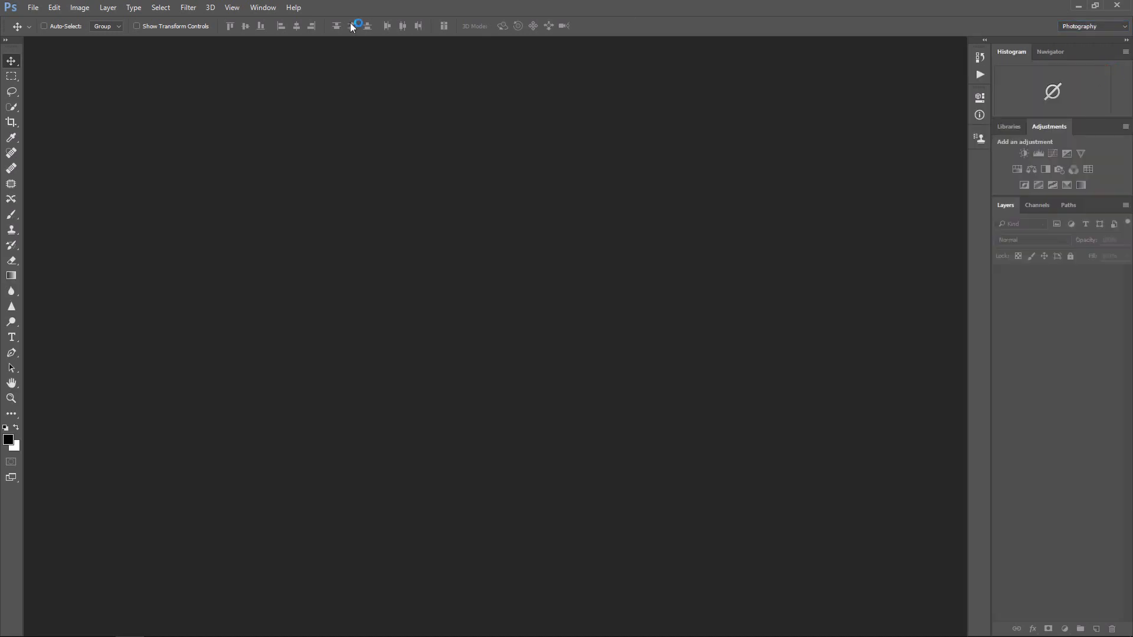
click(263, 7)
mouse_move(280, 37)
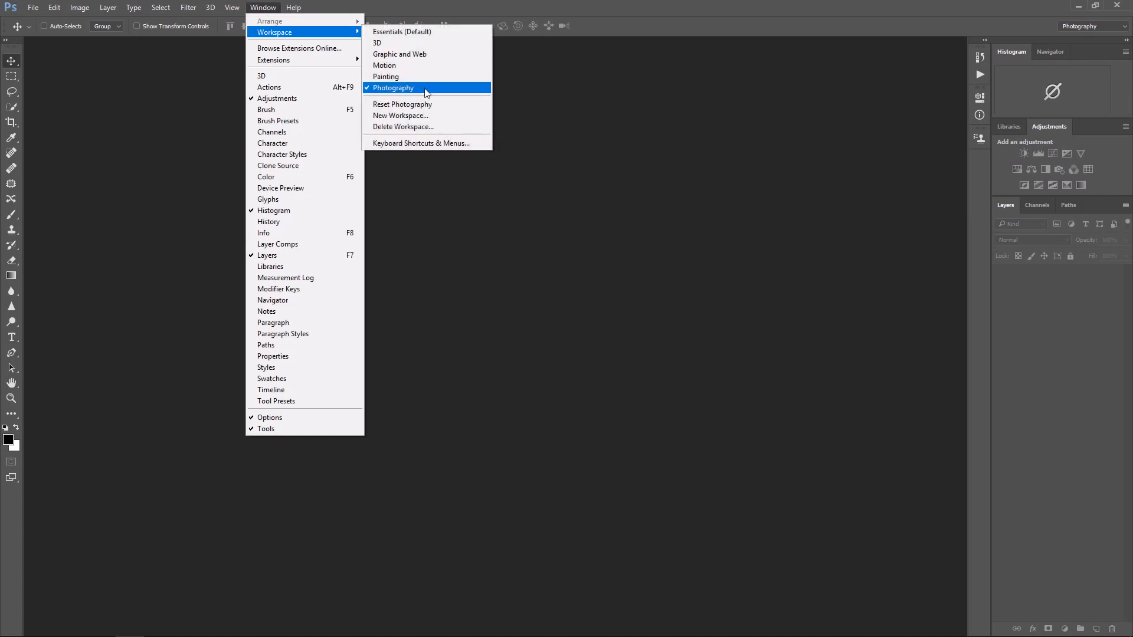
click(658, 20)
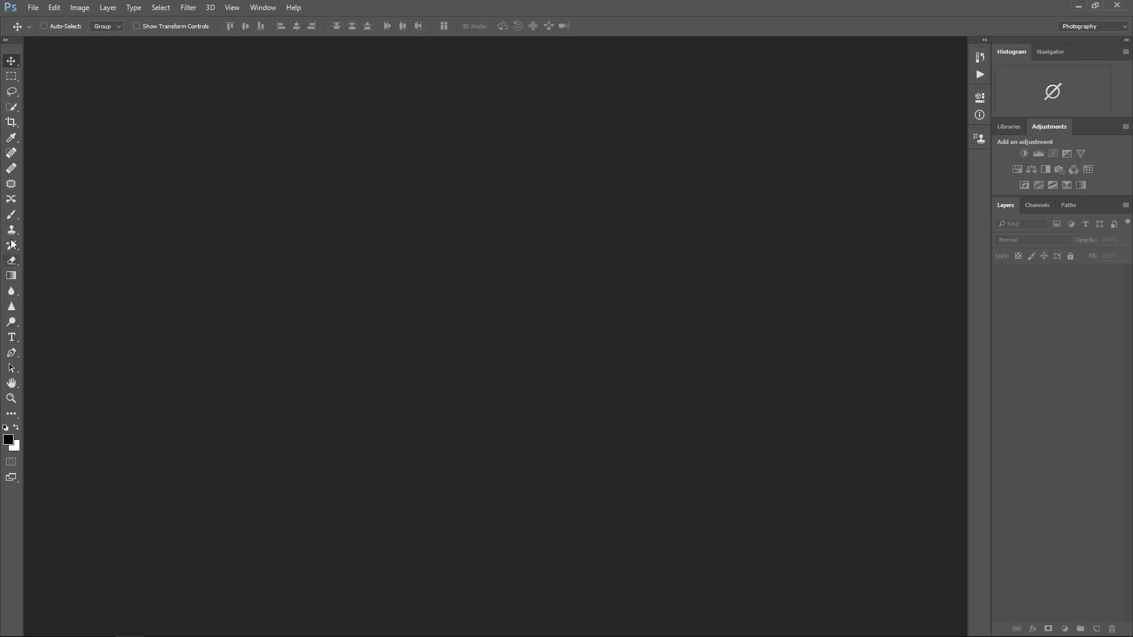
click(6, 40)
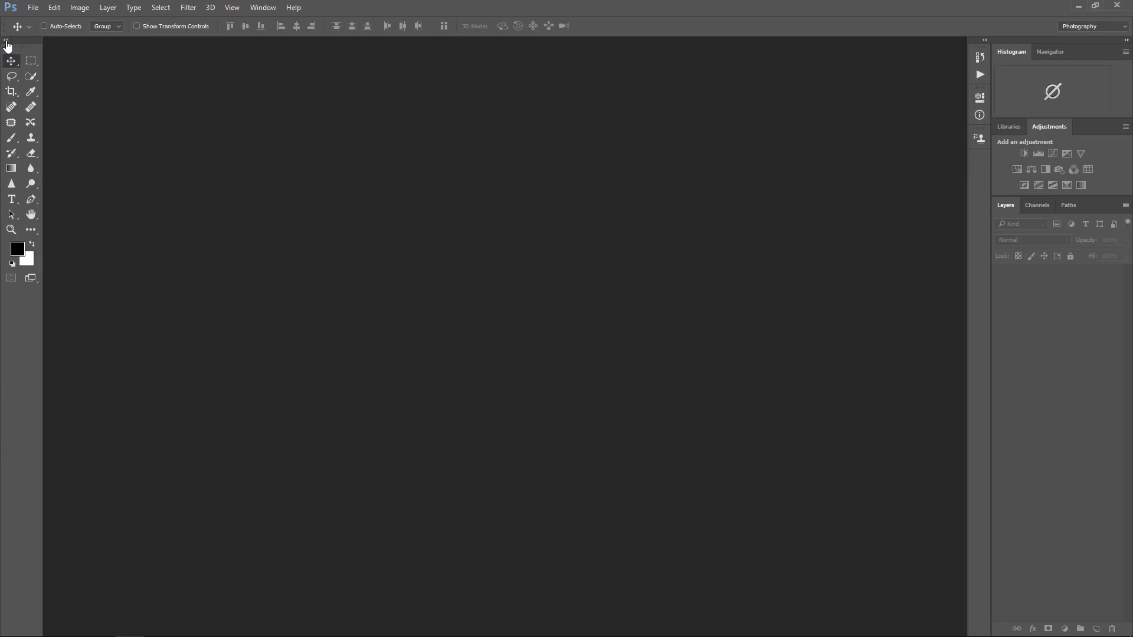
click(7, 40)
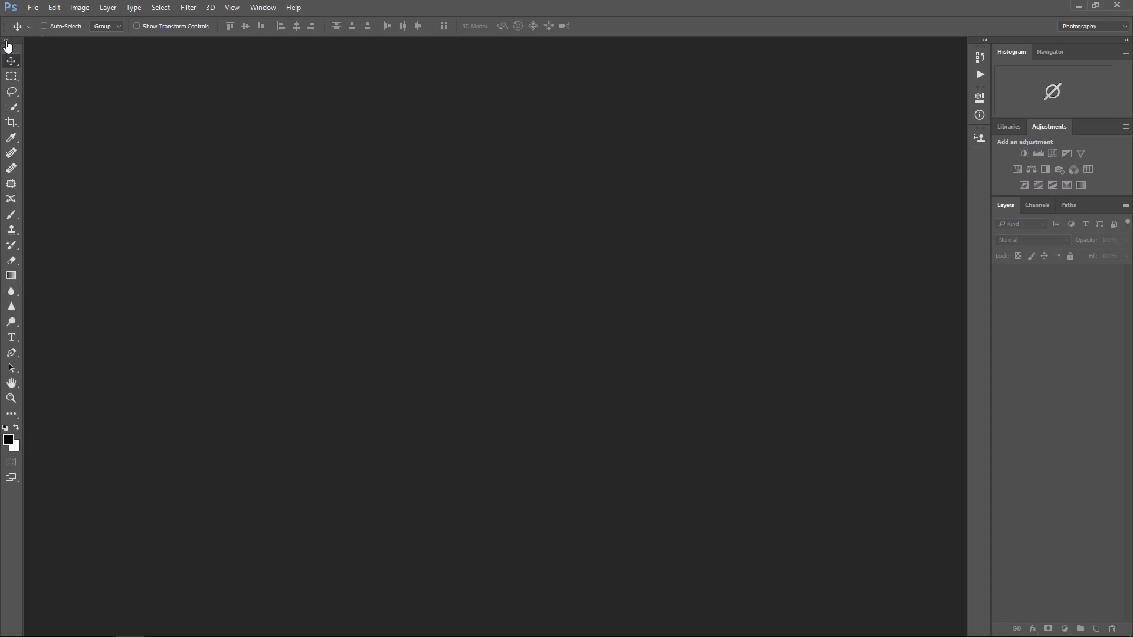
Step: Open the portrait whose file name ends in Dramatic.2 from the source photos folder
click(33, 8)
click(42, 33)
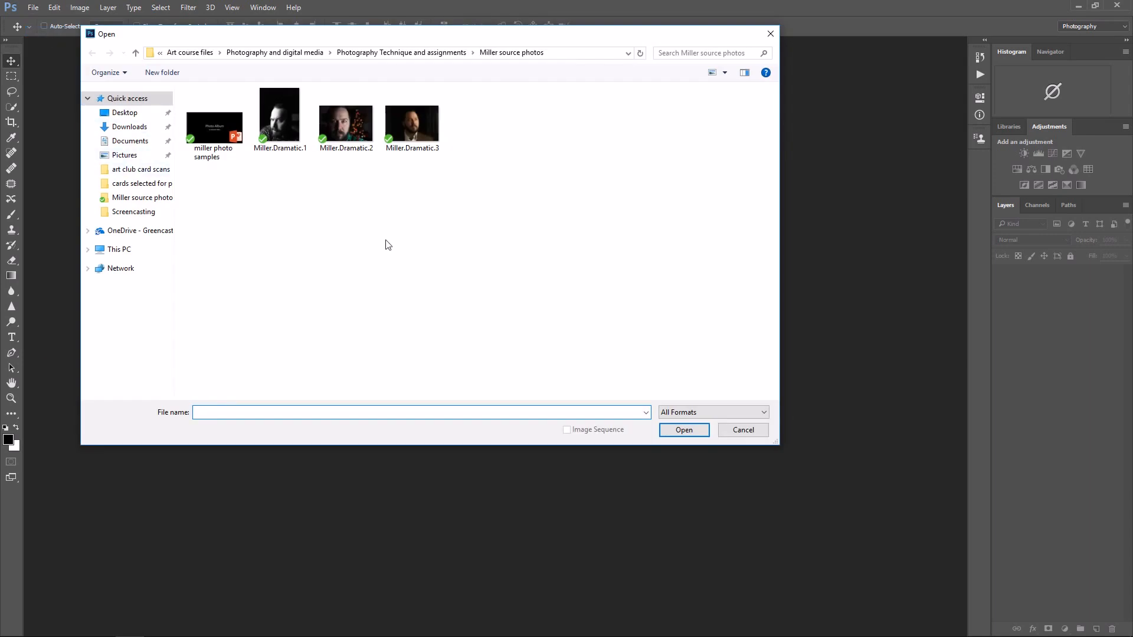
click(360, 142)
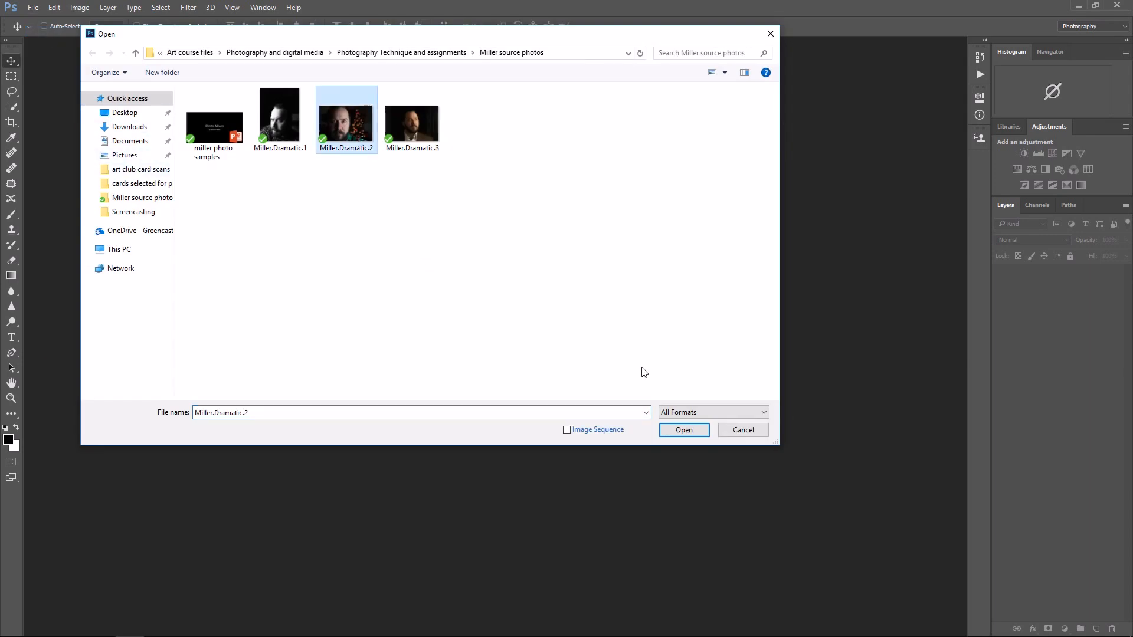
click(668, 427)
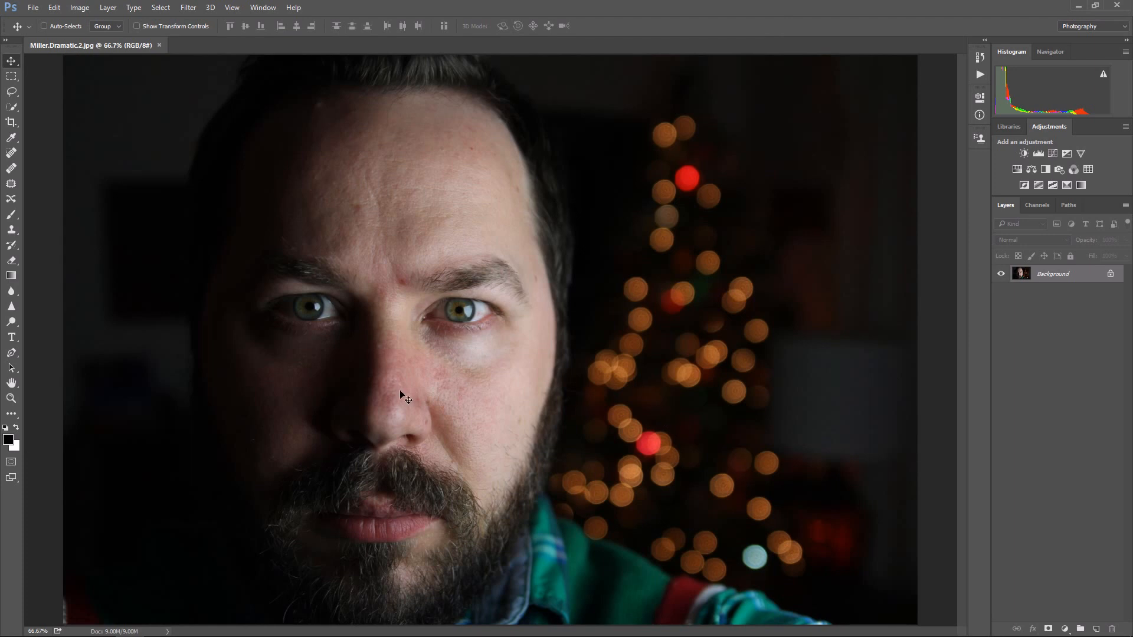
Step: Zoom the portrait in and out, finishing at 50% with the whole image in view
click(12, 399)
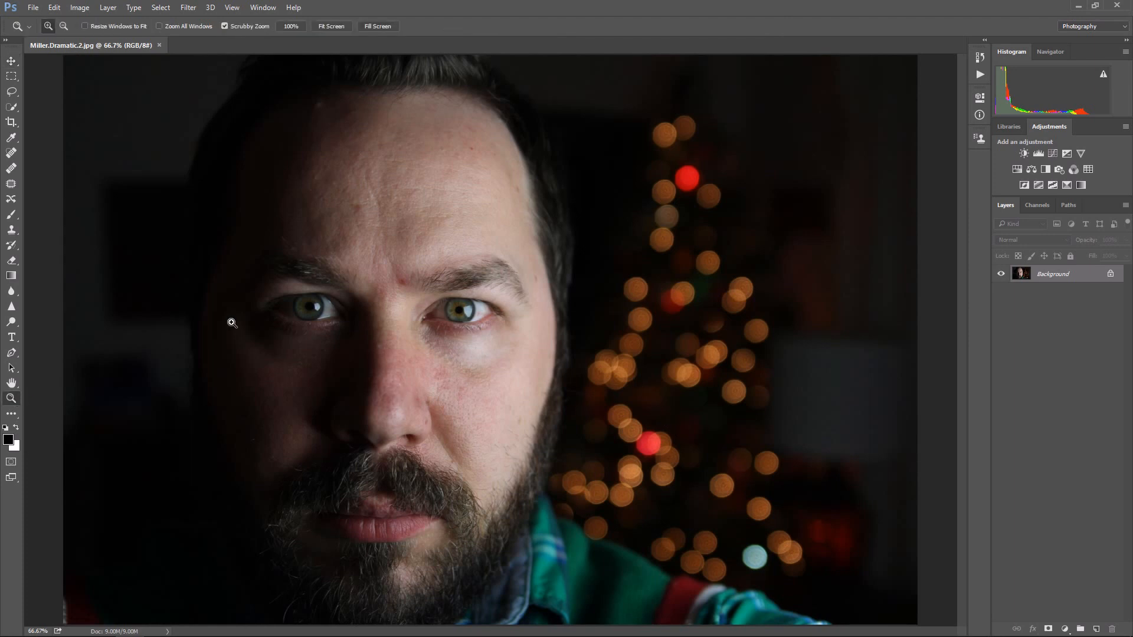
alt+click(262, 265)
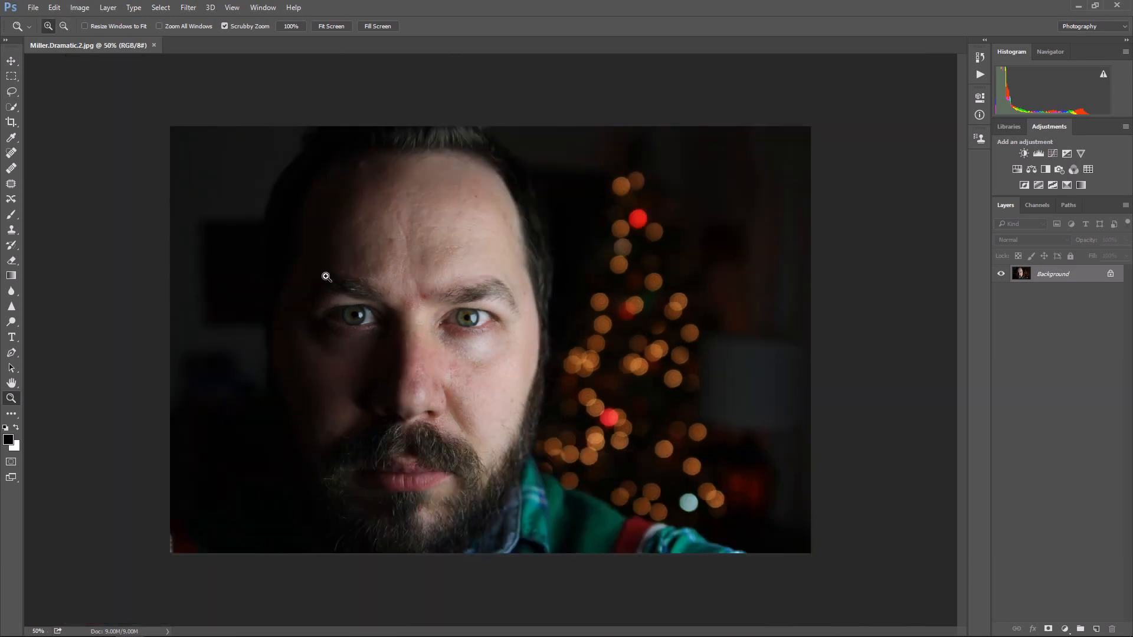
scroll(420, 329, up, 5)
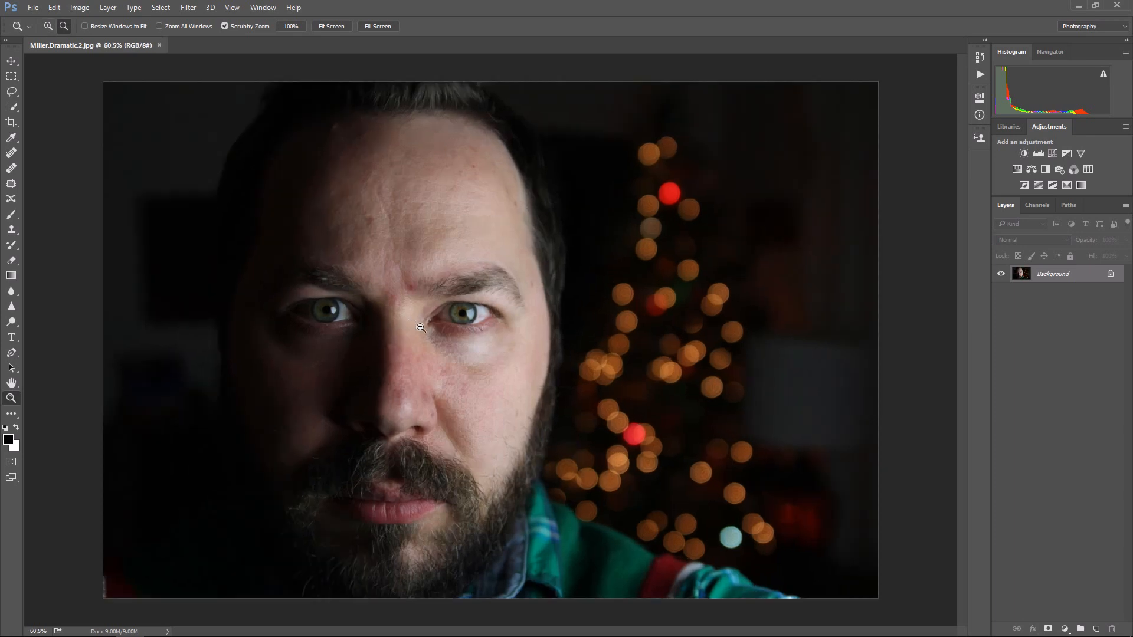
scroll(421, 328, down, 4)
scroll(420, 327, down, 4)
scroll(423, 327, up, 3)
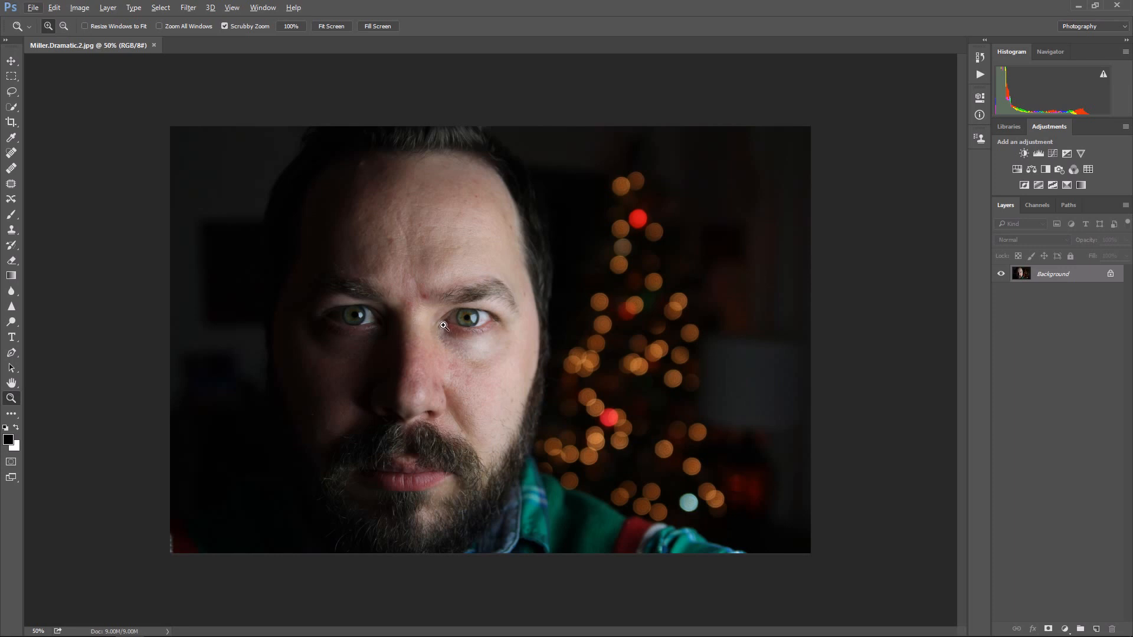
Step: Set the grid preferences to a gridline every 33.3 percent with 1 subdivision
click(59, 8)
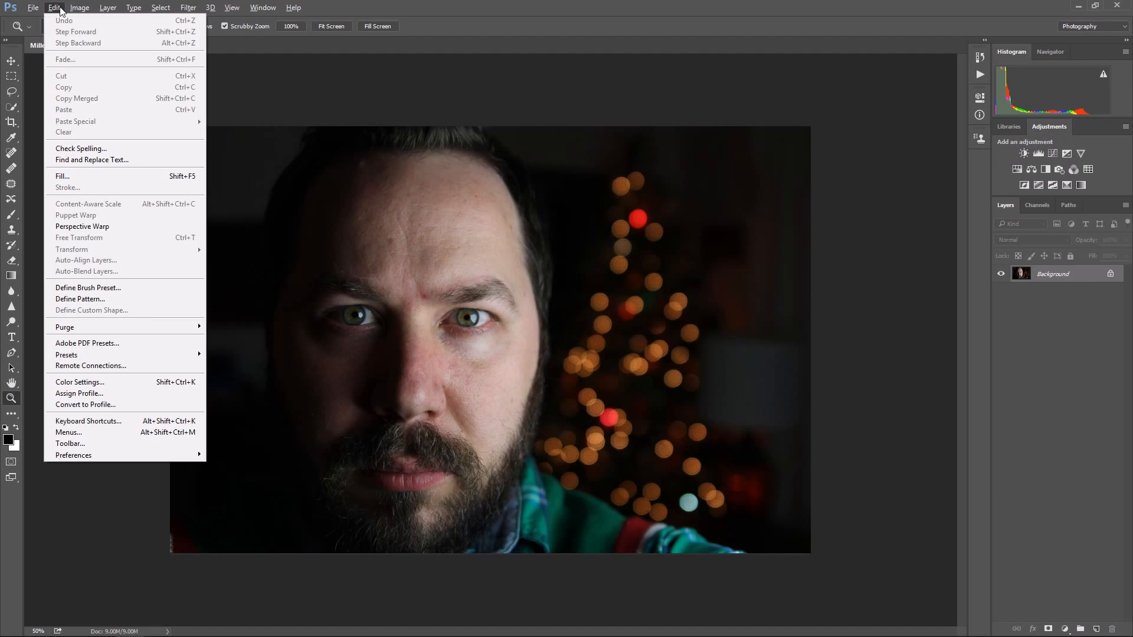
mouse_move(199, 455)
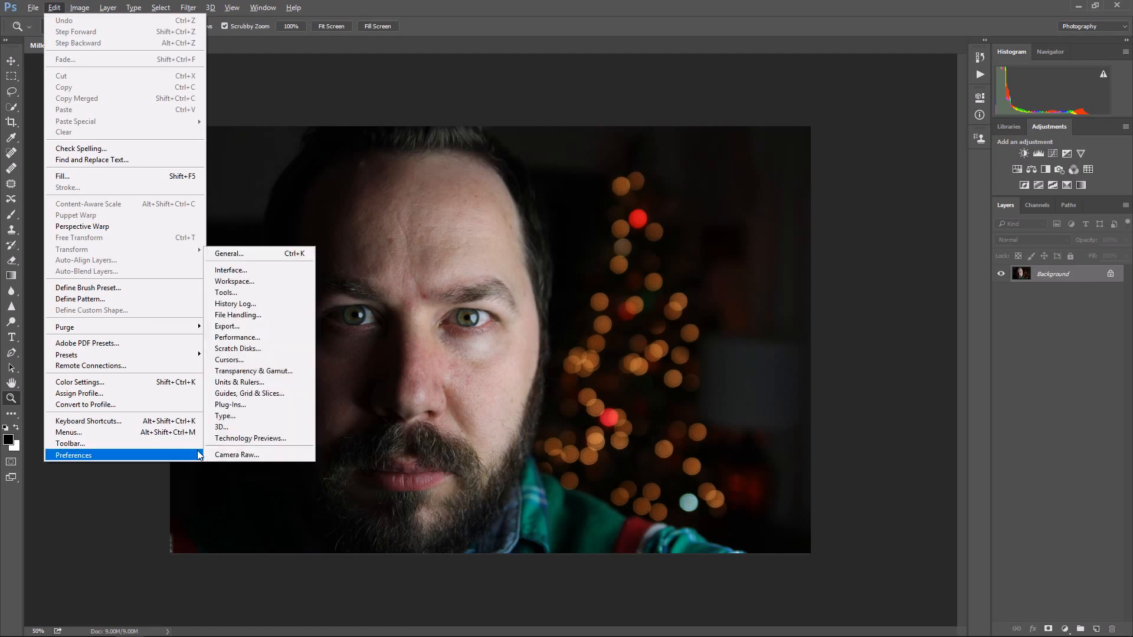
click(275, 394)
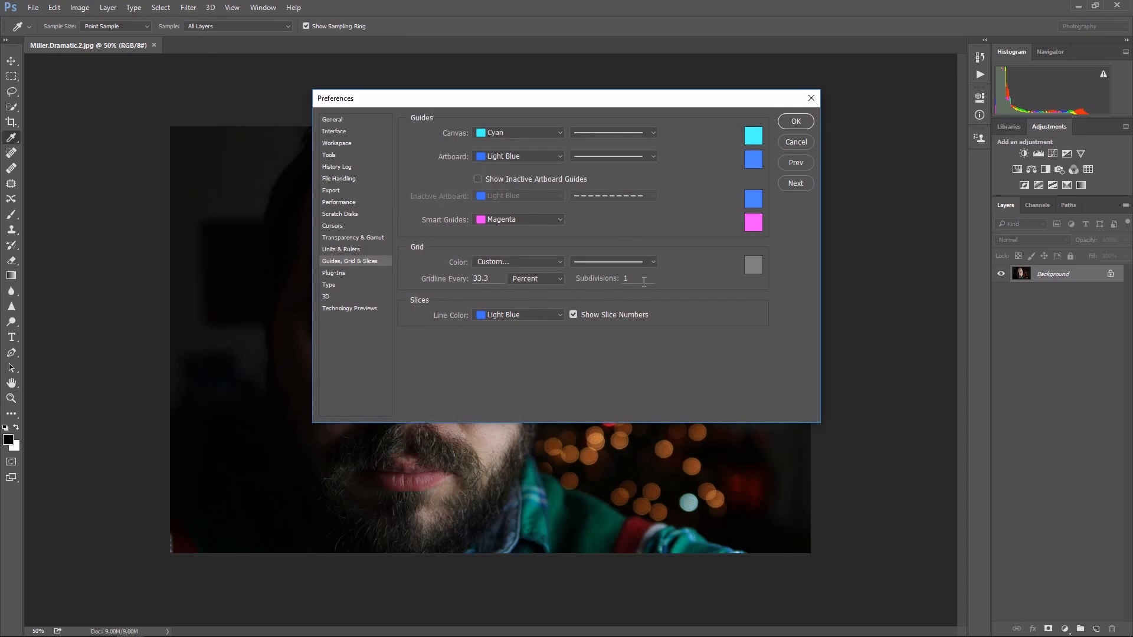
double_click(490, 279)
click(528, 279)
click(531, 340)
click(796, 121)
Step: Display the grid over the portrait to check its composition, and hide the grid again
key(z)
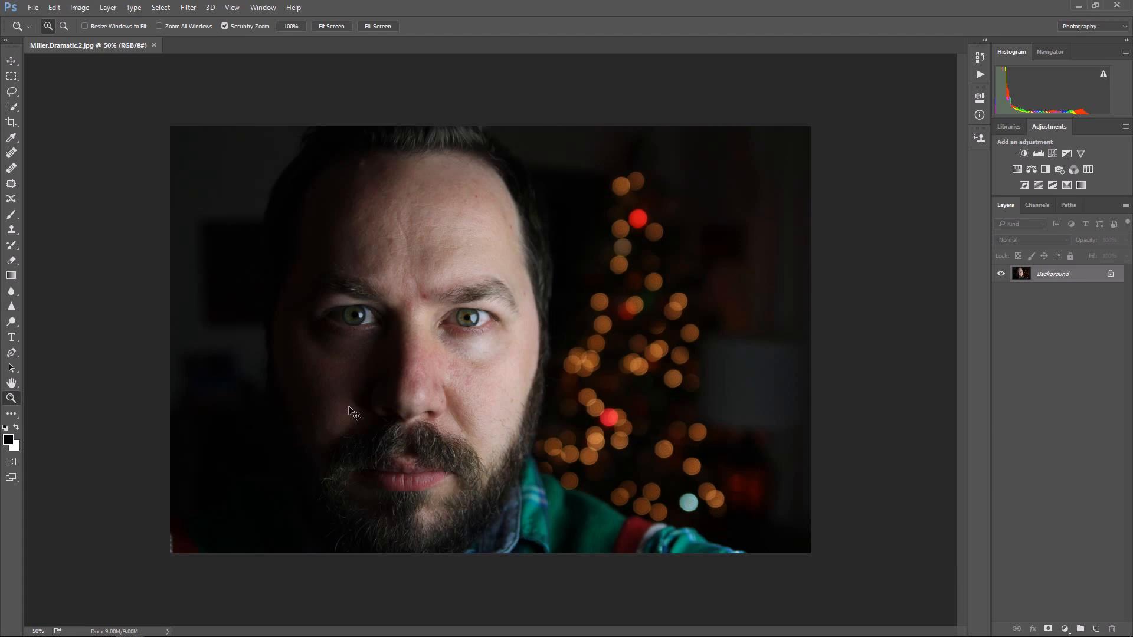
key(ctrl+apostrophe)
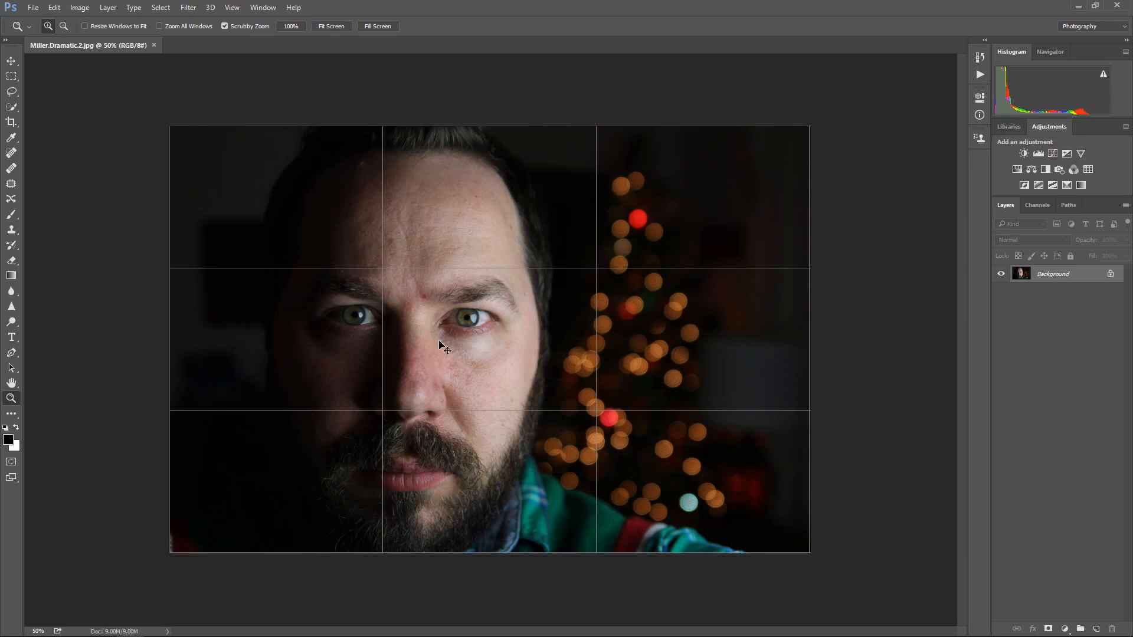
key(ctrl+apostrophe)
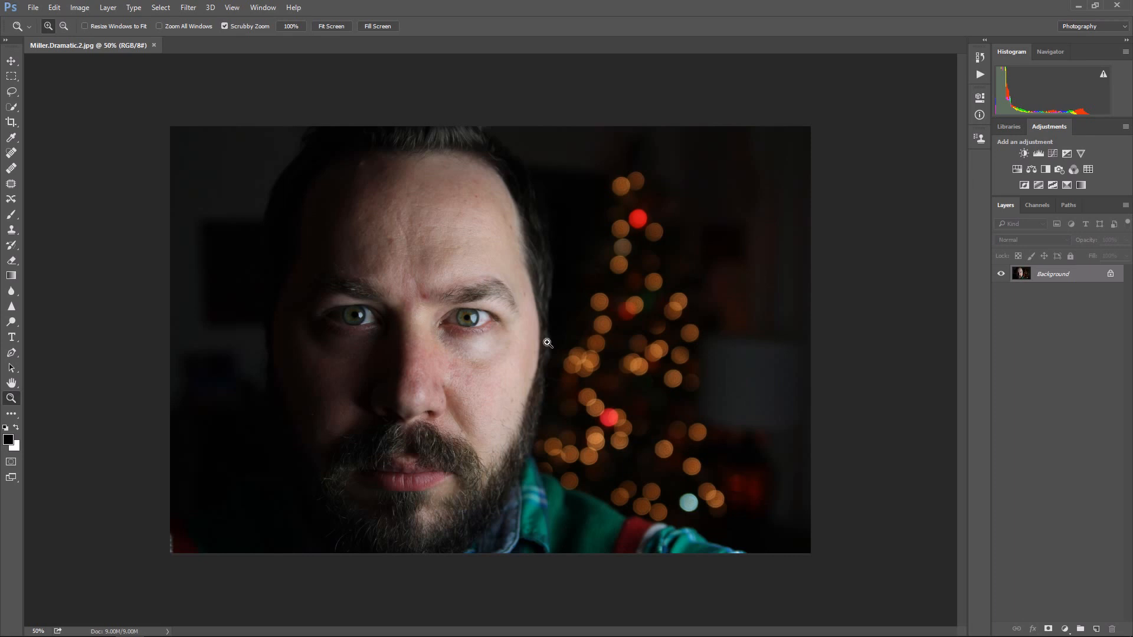
Step: Start cropping the portrait with the Rule of Thirds overlay
click(11, 123)
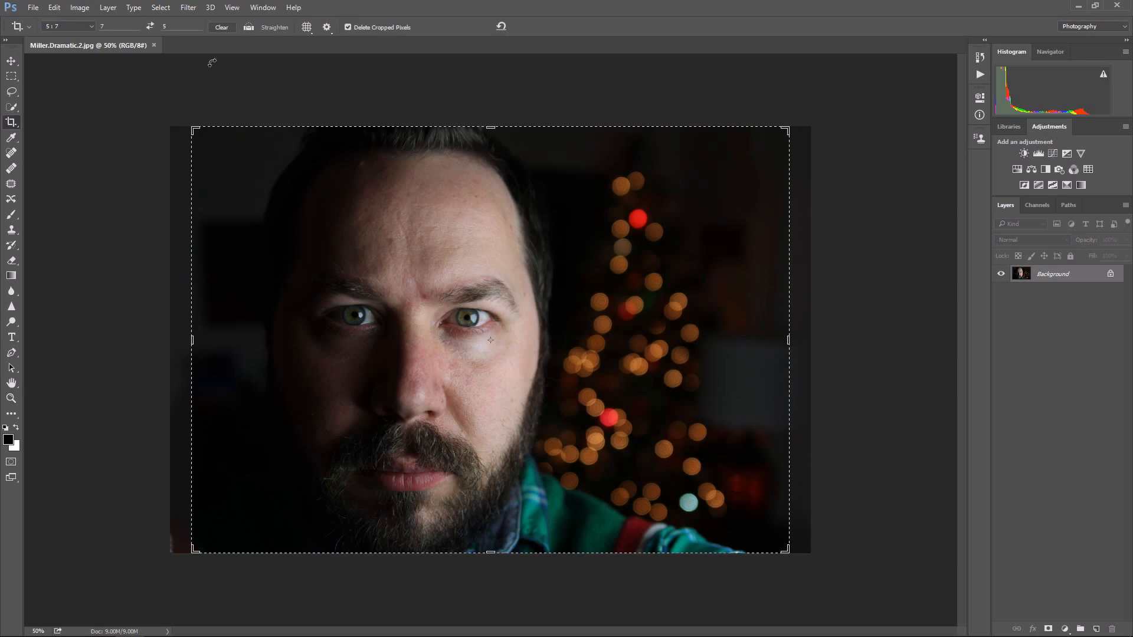
click(304, 29)
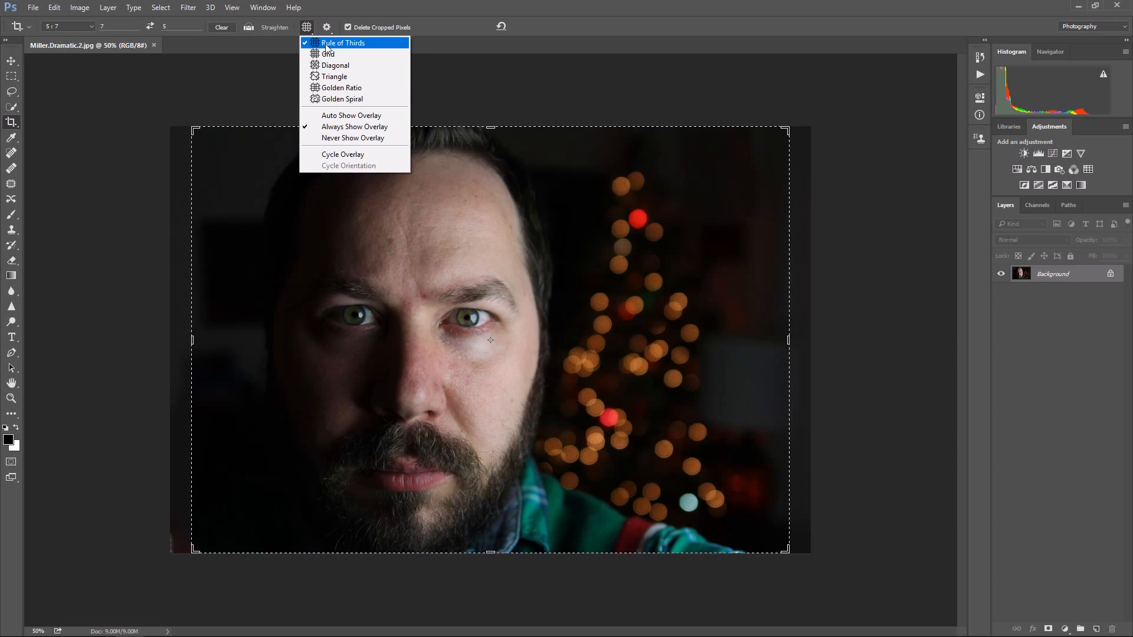
click(326, 45)
click(266, 206)
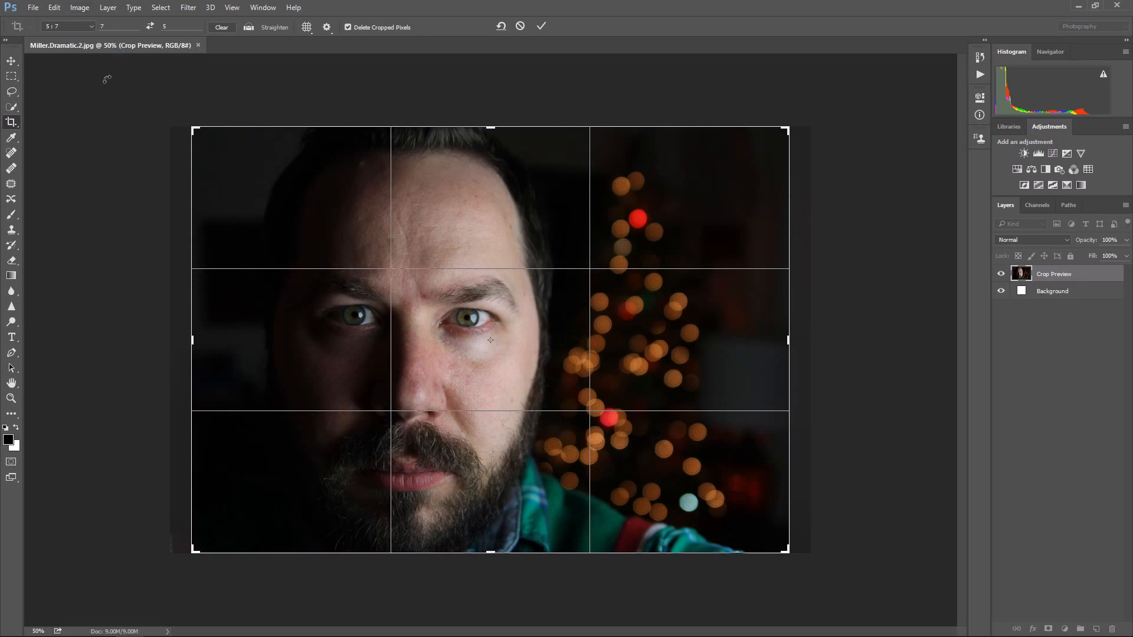
Step: Try custom crop ratios with a width of 10 and of 5 against a height of 5
click(86, 27)
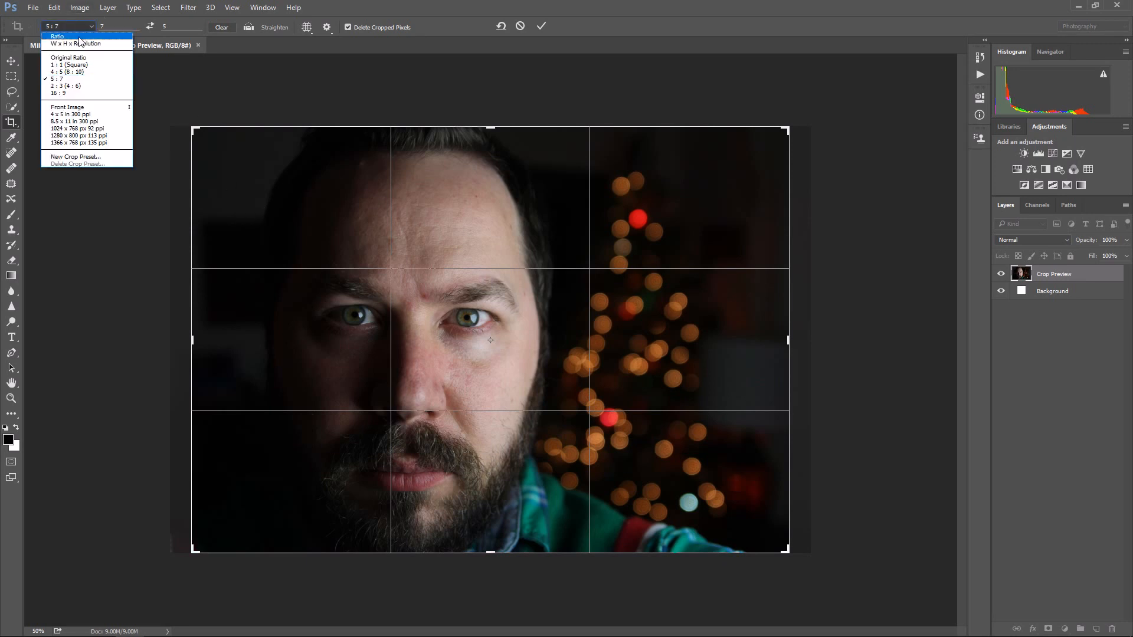
click(78, 36)
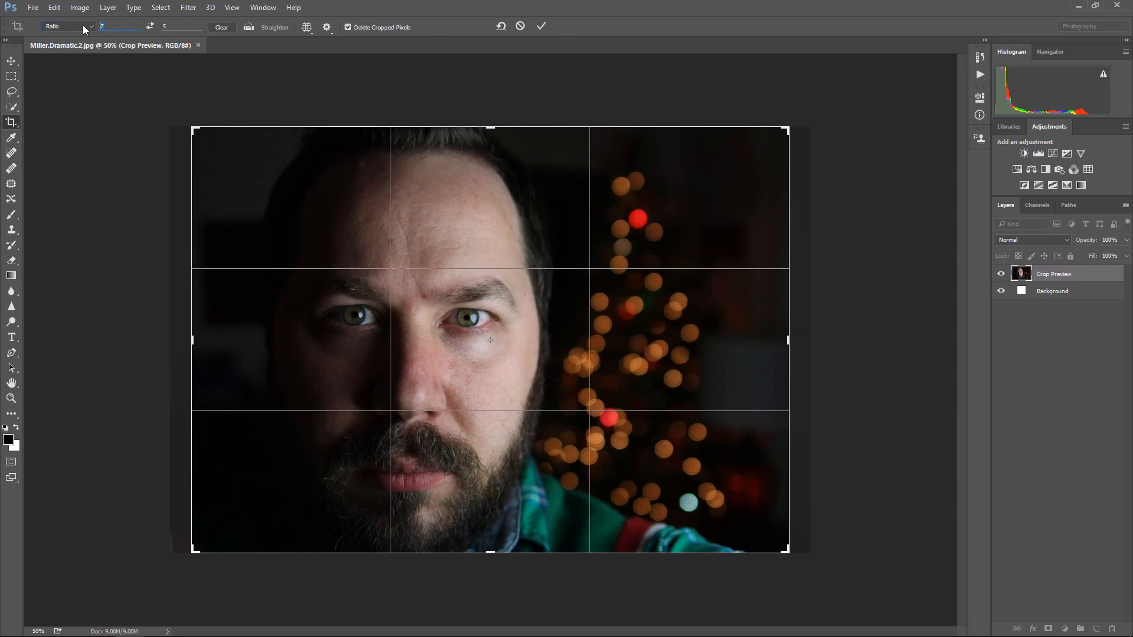
click(119, 30)
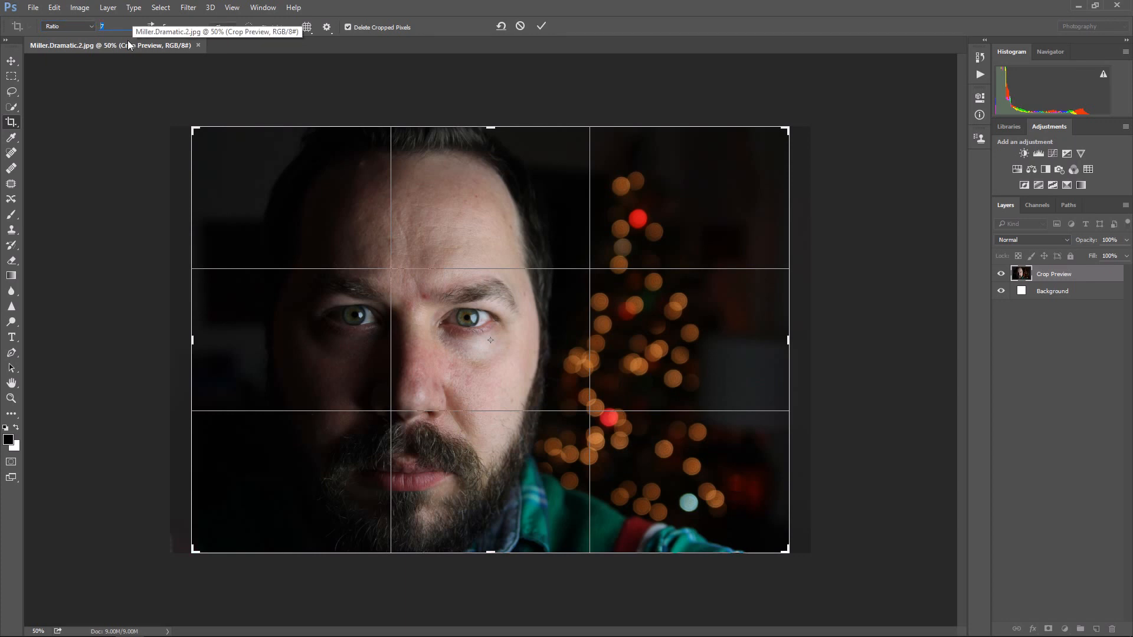
text(1)
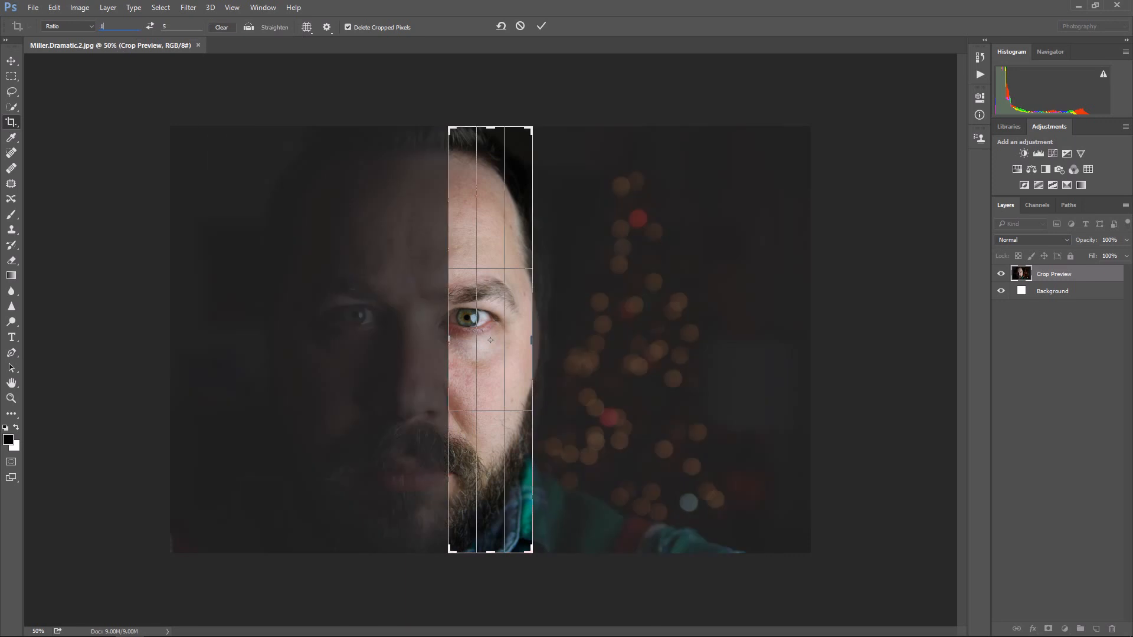
text(0)
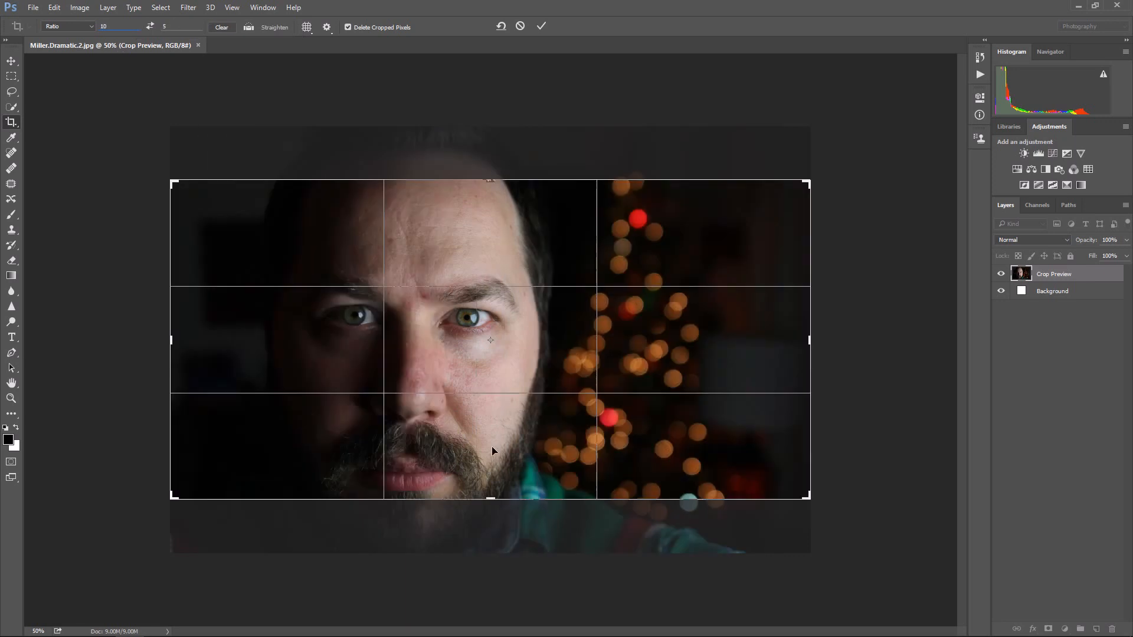
key(BackSpace)
key(BackSpace)
text(5)
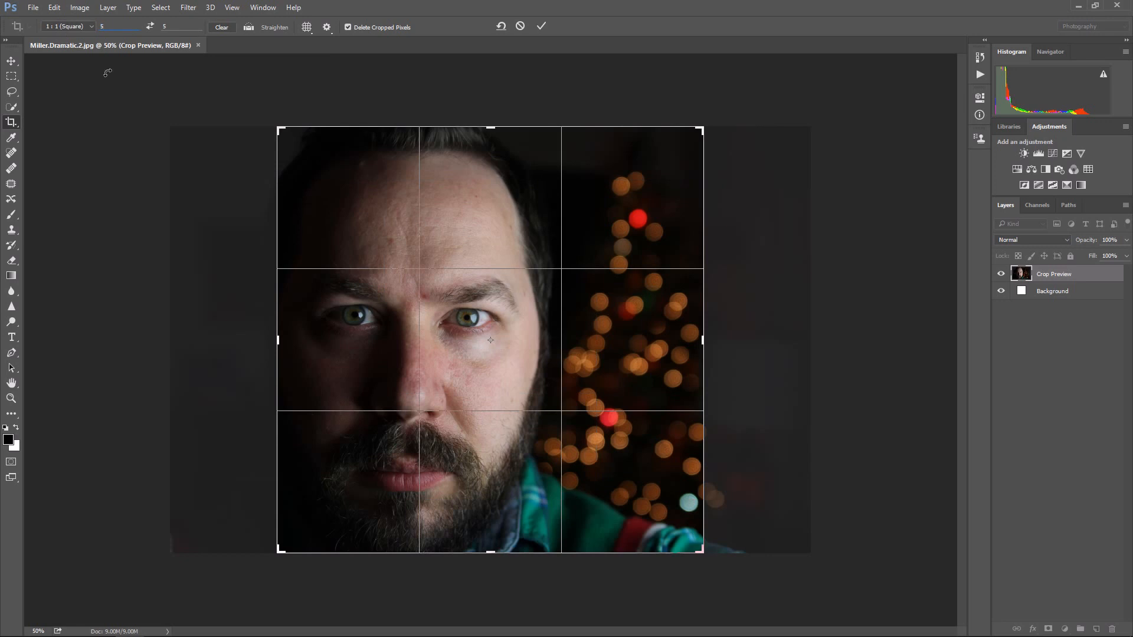
Step: Constrain the crop to the 5 : 7 preset and swap its width and height for landscape orientation
click(93, 27)
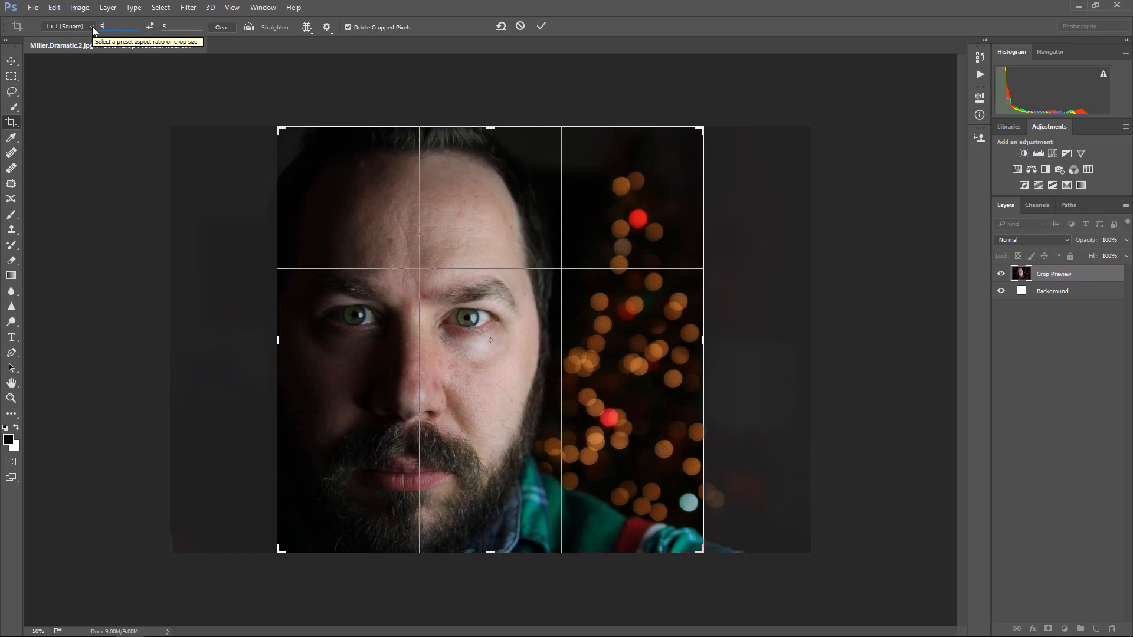
click(93, 27)
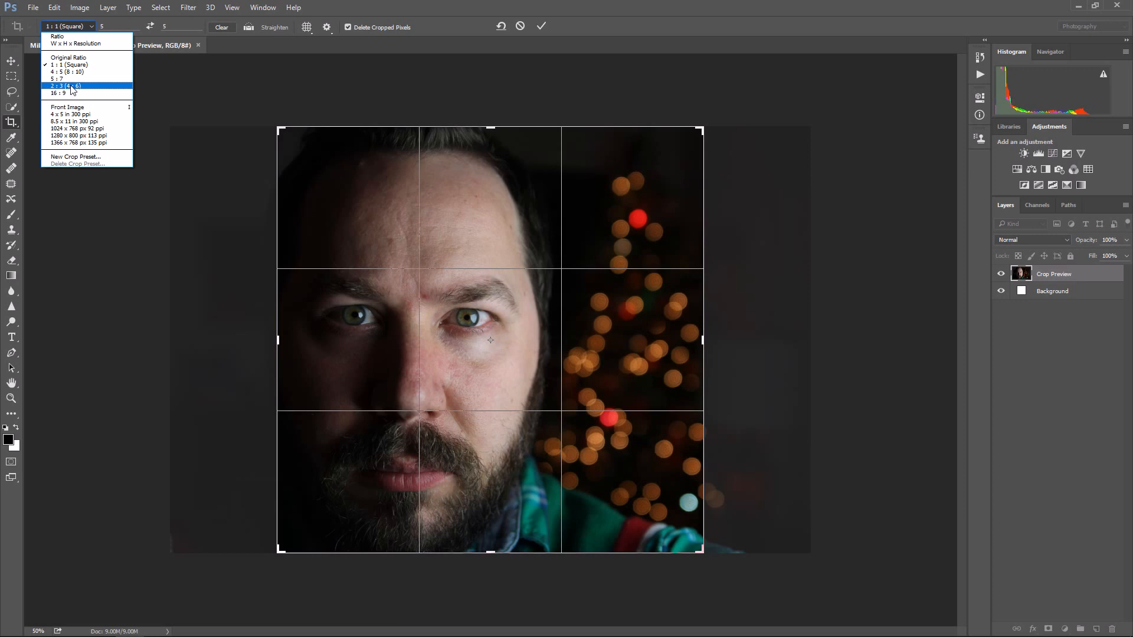
click(69, 37)
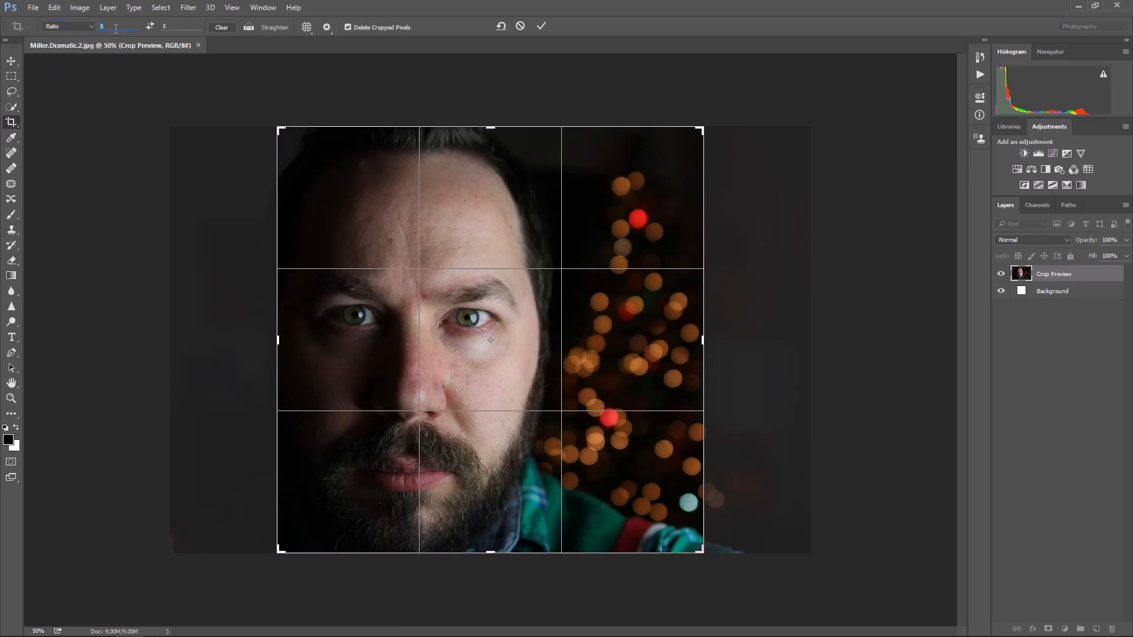
click(68, 27)
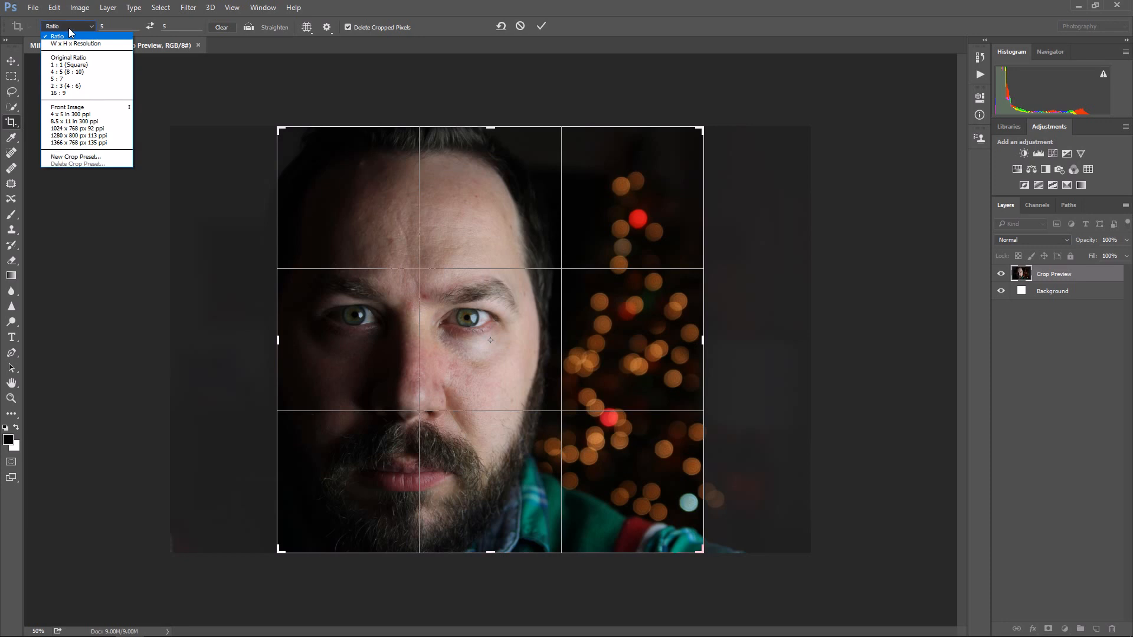
click(59, 79)
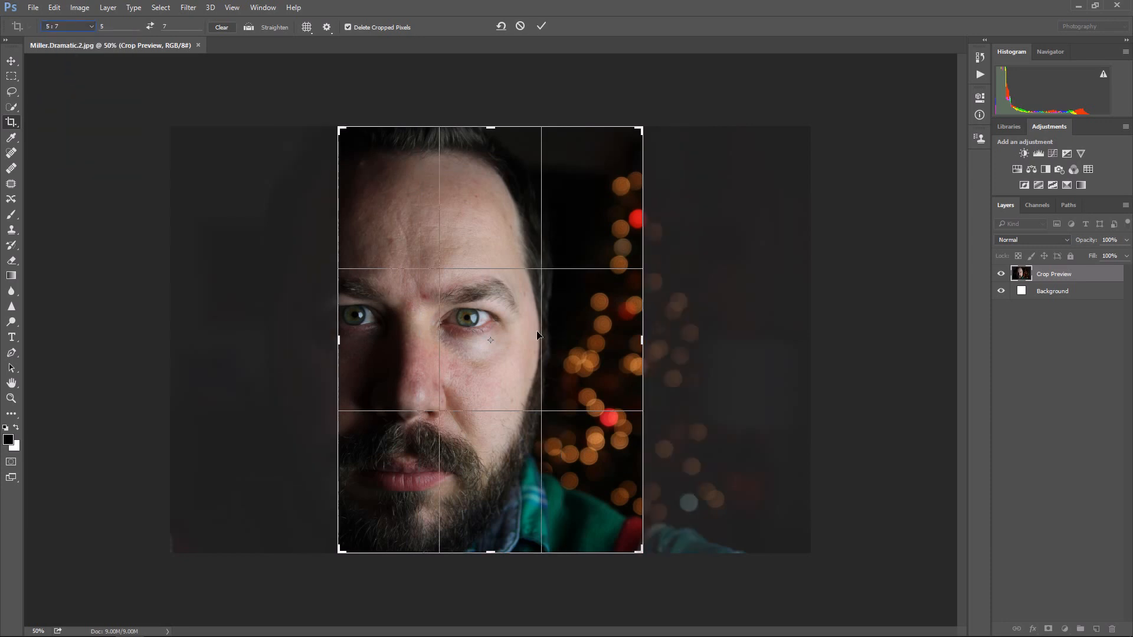
click(152, 27)
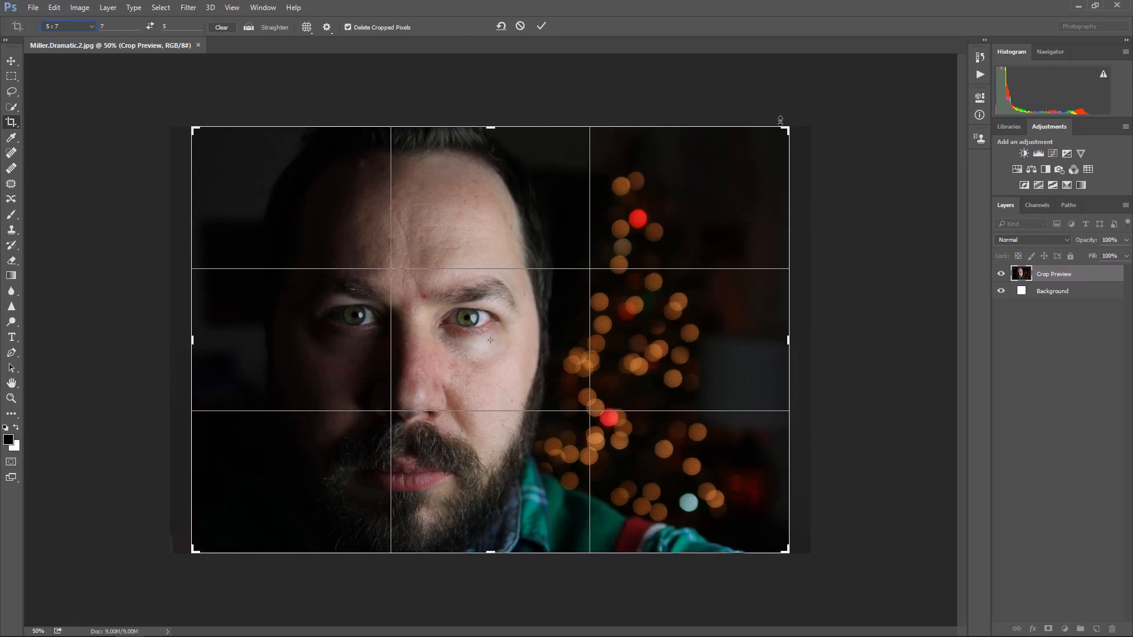
Step: Align the portrait's eye with a Rule of Thirds intersection inside the 5 : 7 landscape frame and apply the crop
mouse_move(710, 170)
mouse_down()
mouse_move(725, 172)
mouse_move(694, 170)
mouse_up()
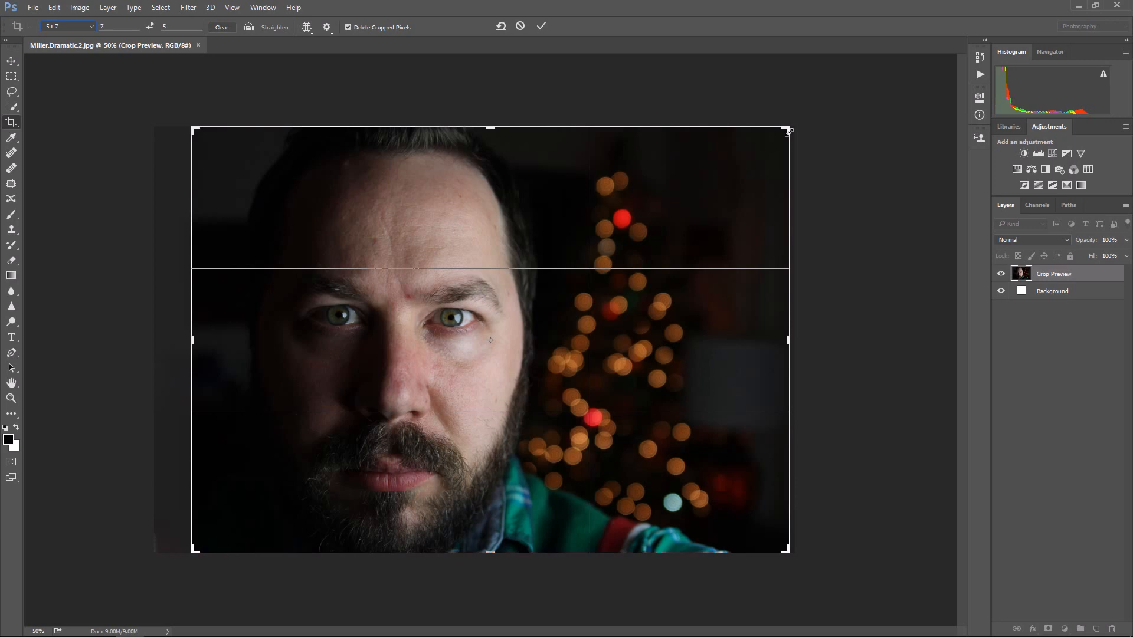
drag(788, 129, 840, 94)
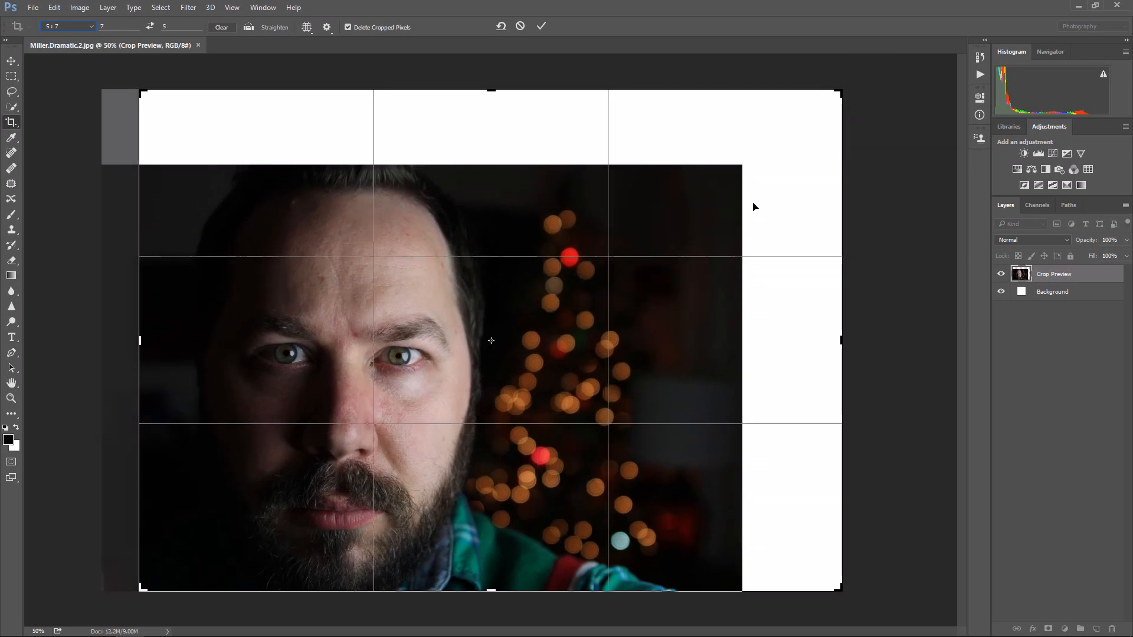
drag(838, 91, 608, 272)
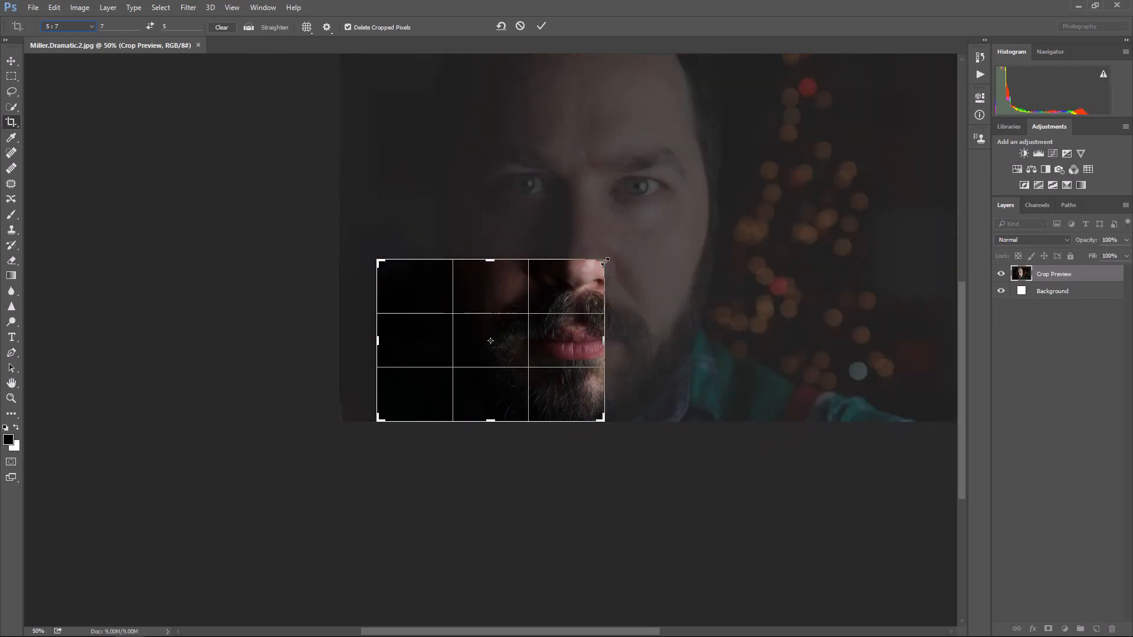
drag(604, 260, 782, 130)
drag(714, 174, 728, 176)
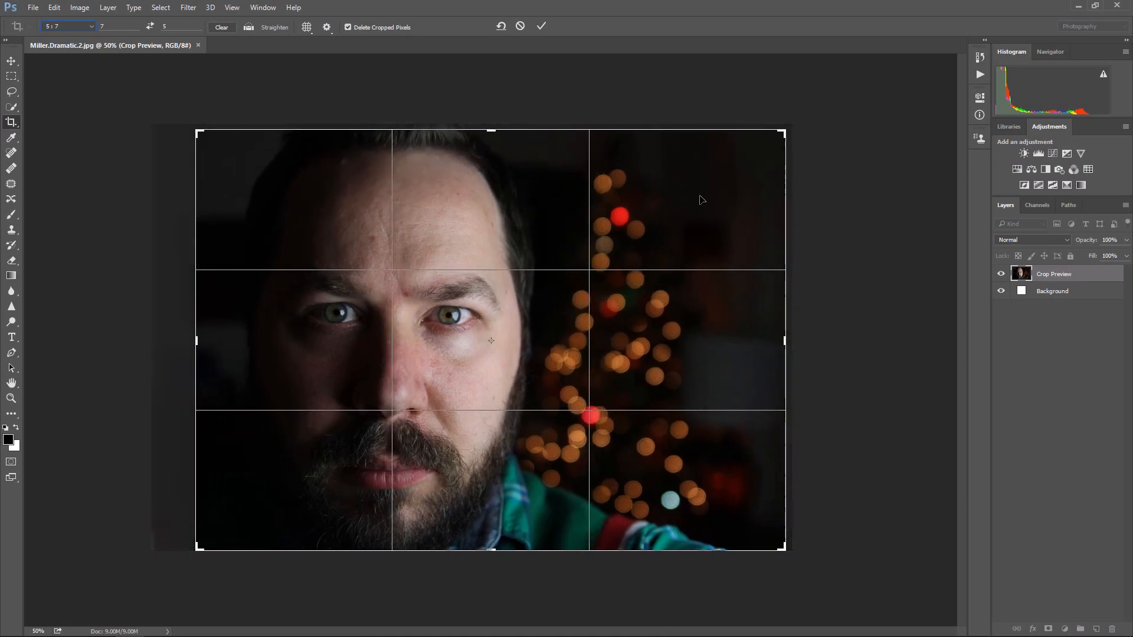
click(542, 26)
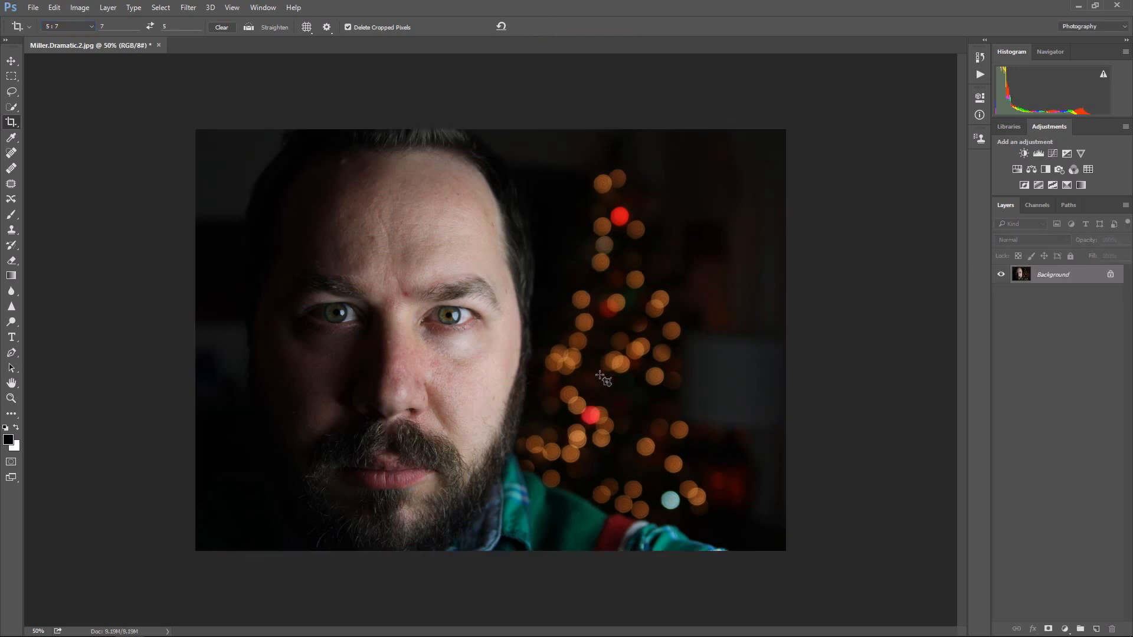
Step: Add a Black & White adjustment layer with Reds at 121, and compare the image with and without it
scroll(503, 394, up, 2)
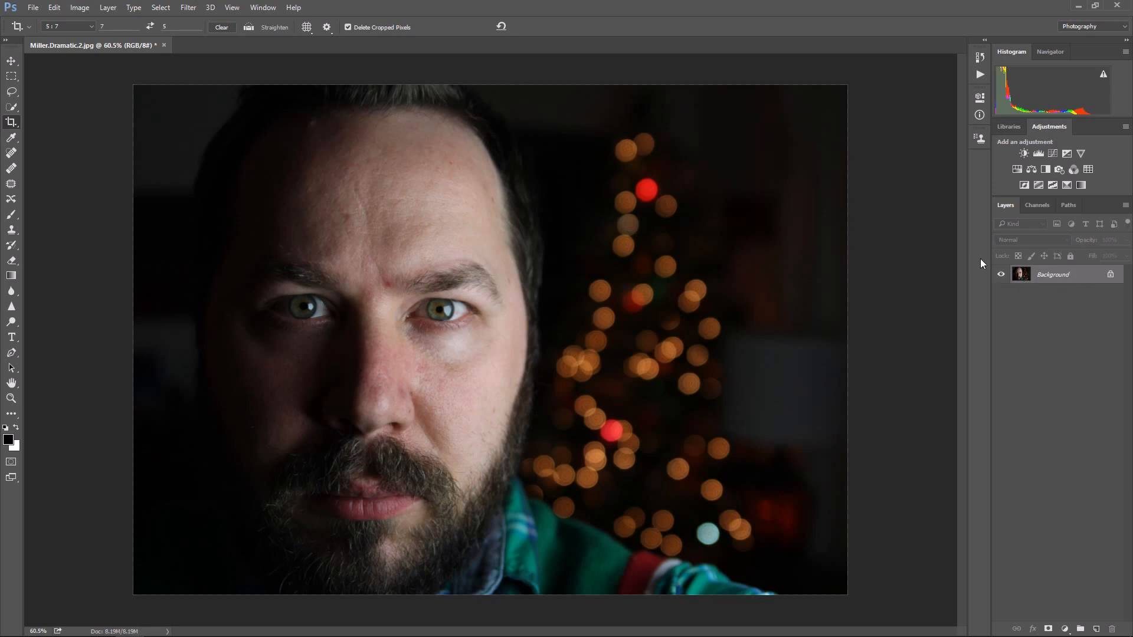
click(1046, 169)
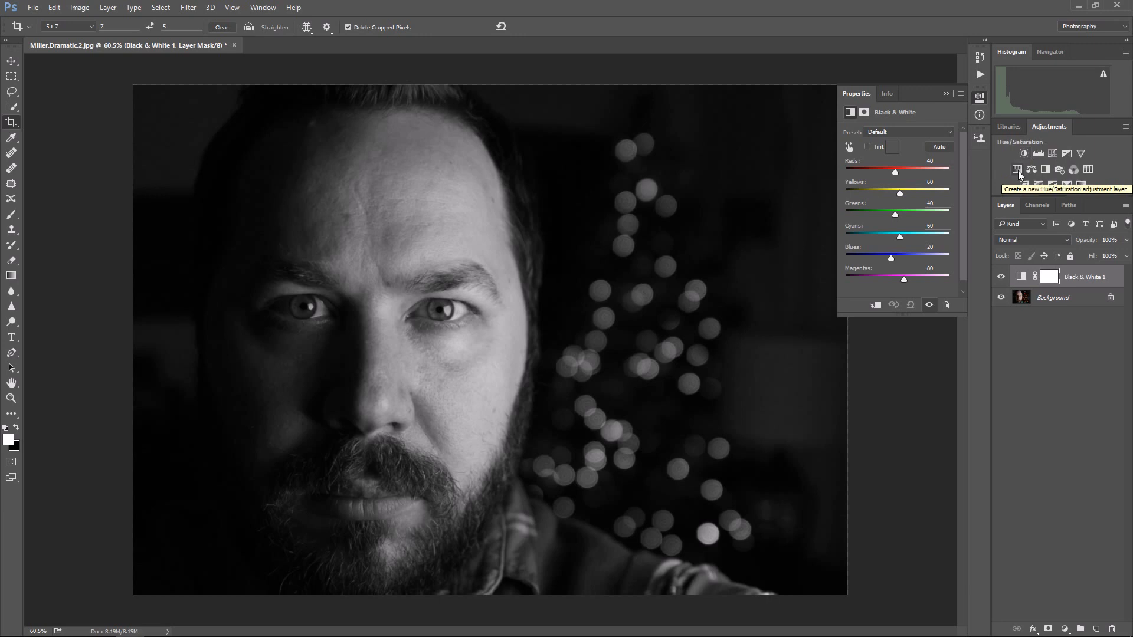
drag(895, 172, 912, 175)
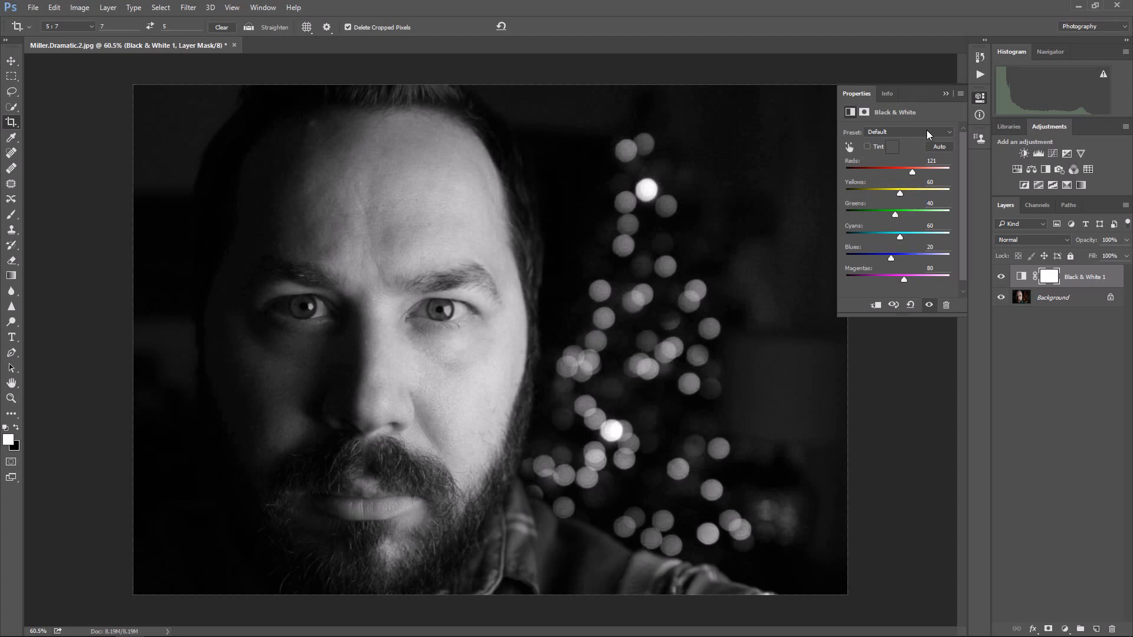
click(945, 94)
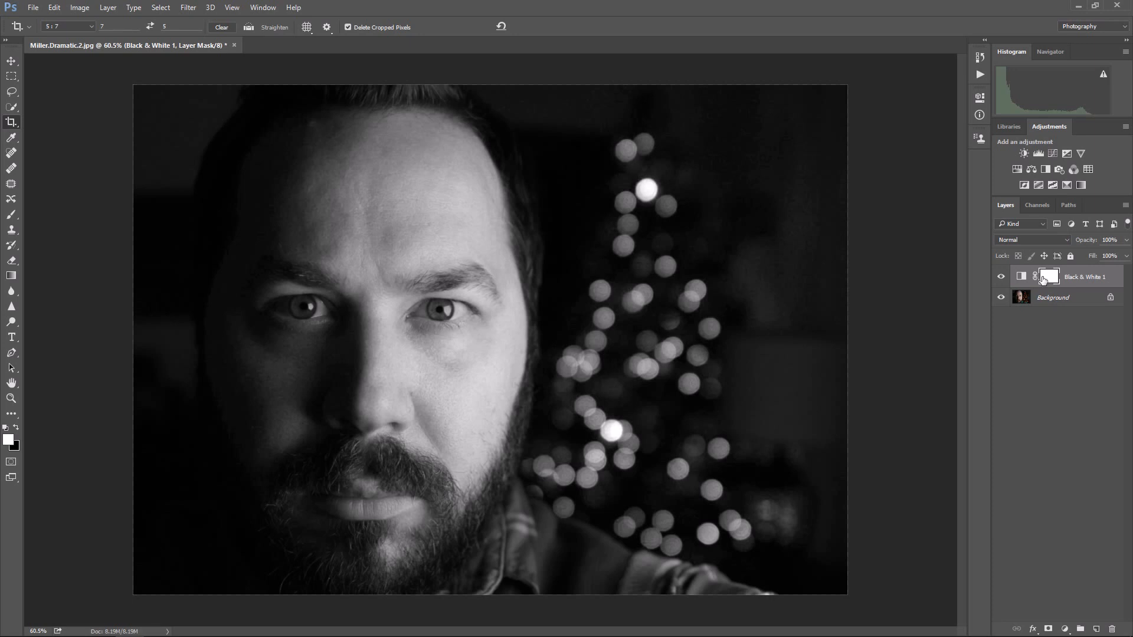
click(1002, 278)
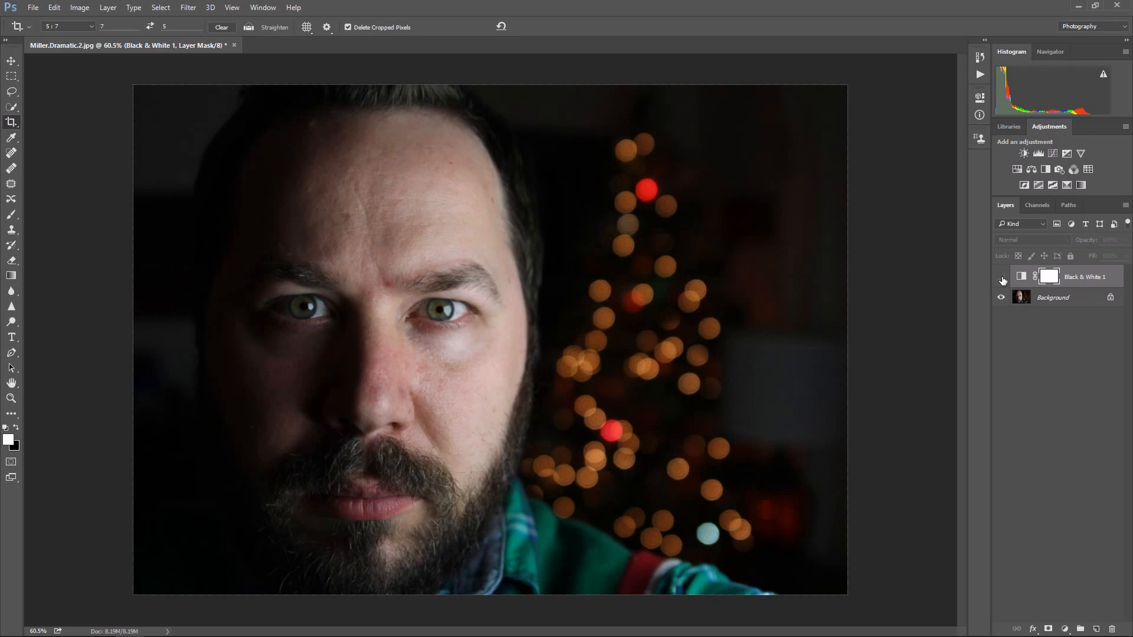
click(1002, 278)
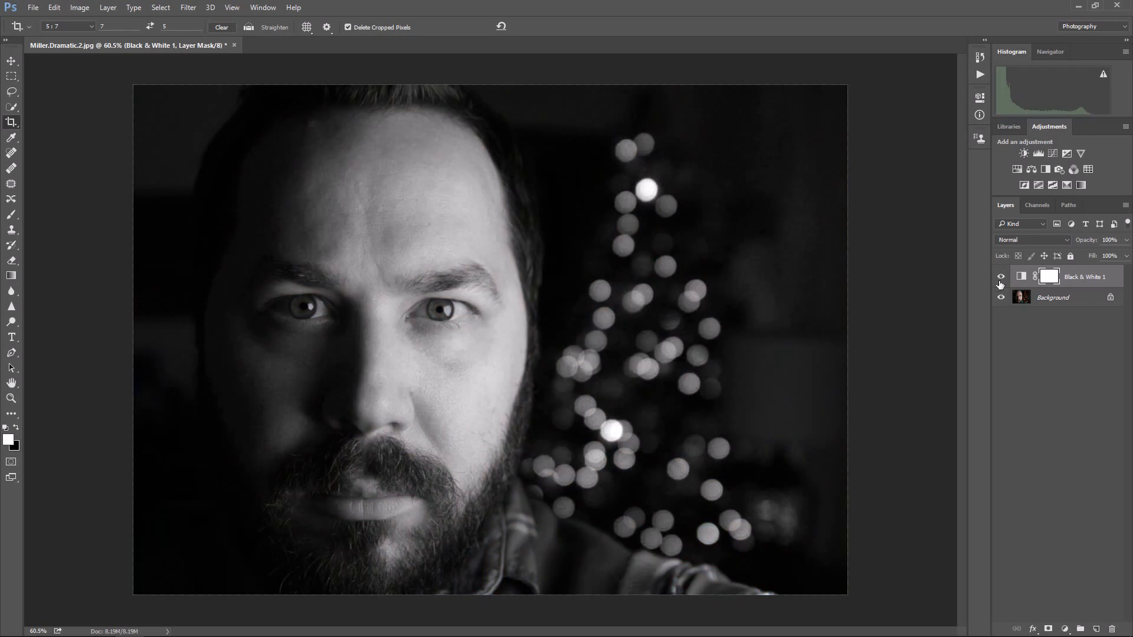
Step: Add a second default Black & White adjustment layer, and delete its mask and the layer itself
click(1045, 170)
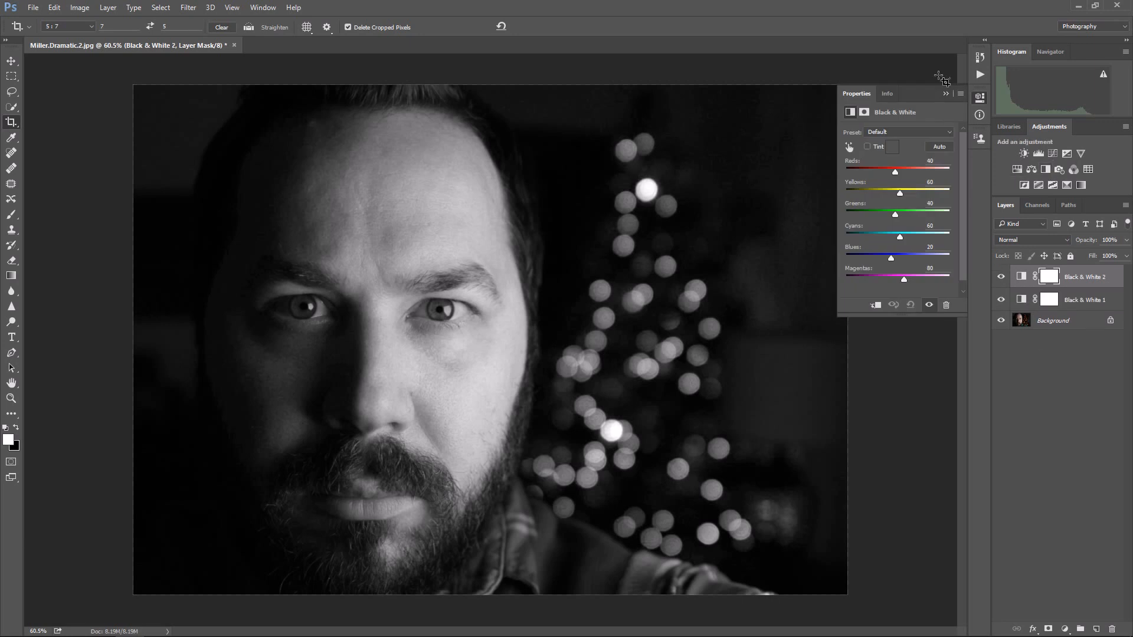
click(945, 94)
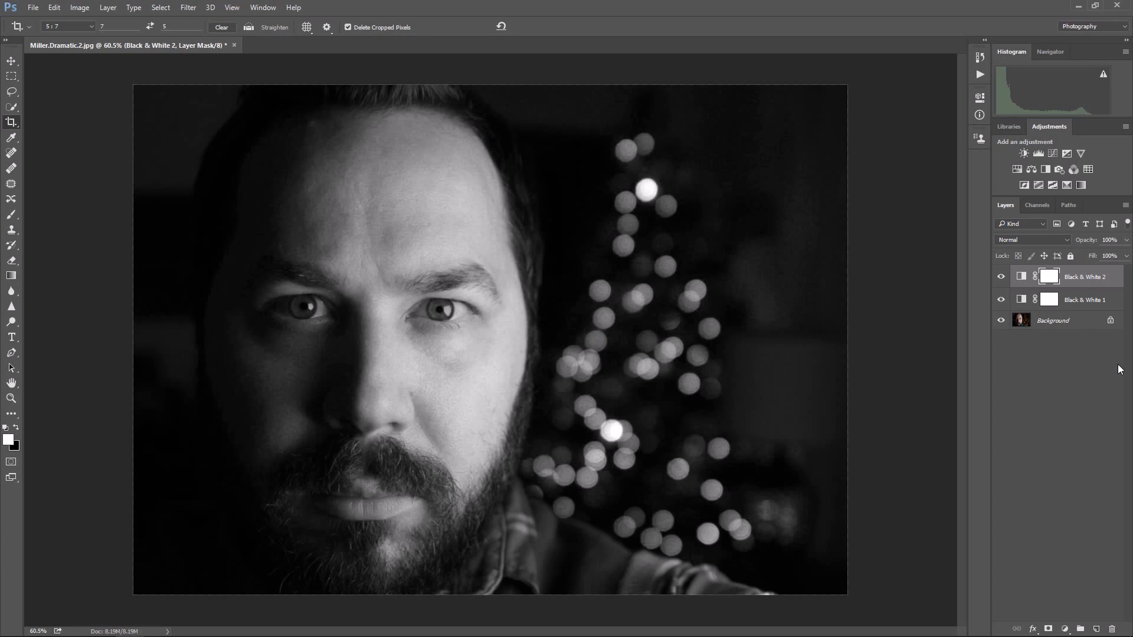
click(1069, 295)
click(1068, 277)
click(1114, 630)
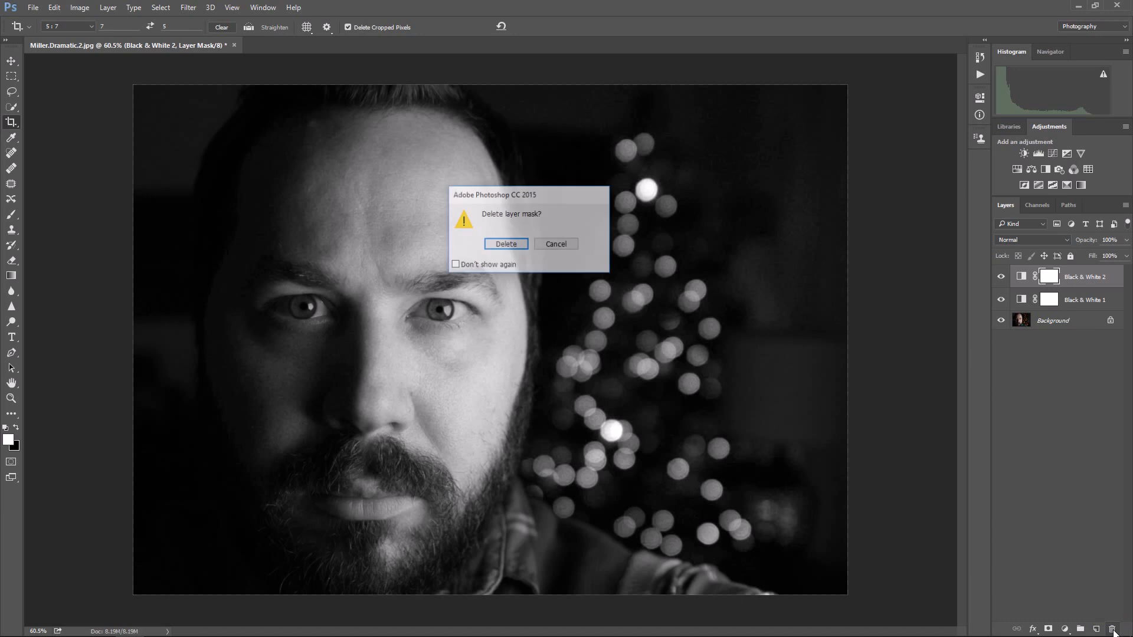
click(505, 245)
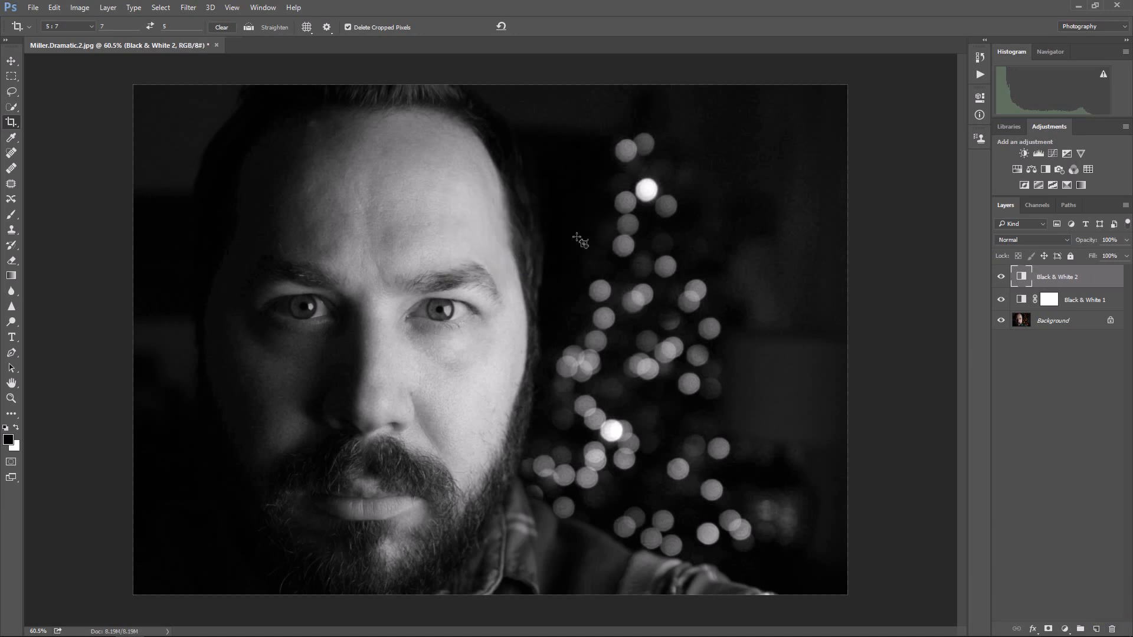
click(1112, 630)
click(508, 248)
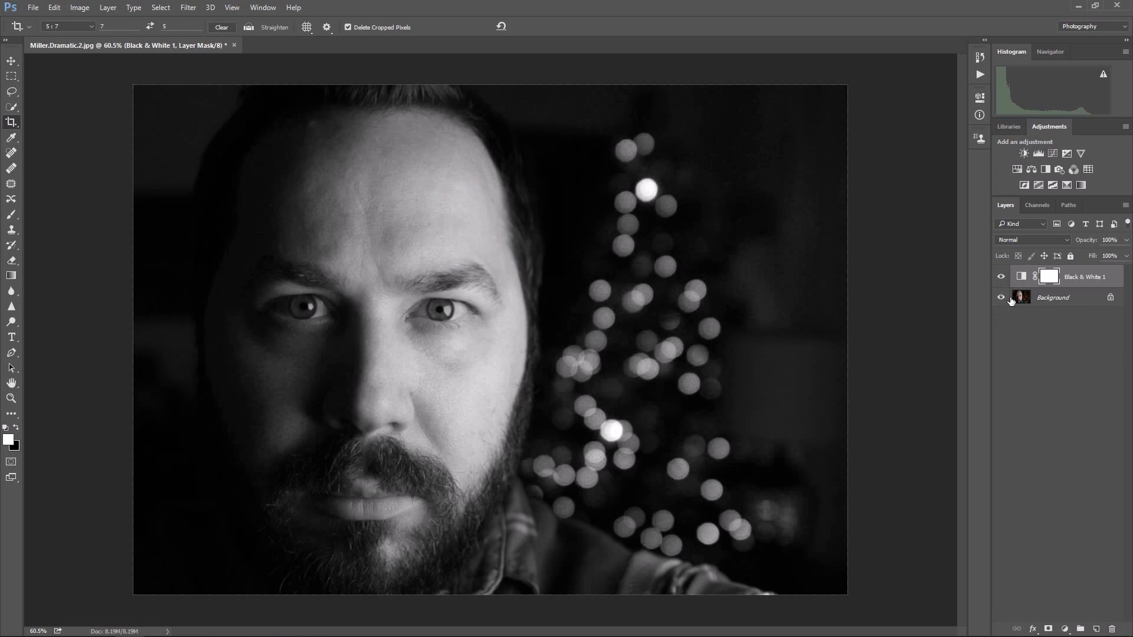
Step: Review the colour settings of the remaining Black & White adjustment layer
double_click(1021, 278)
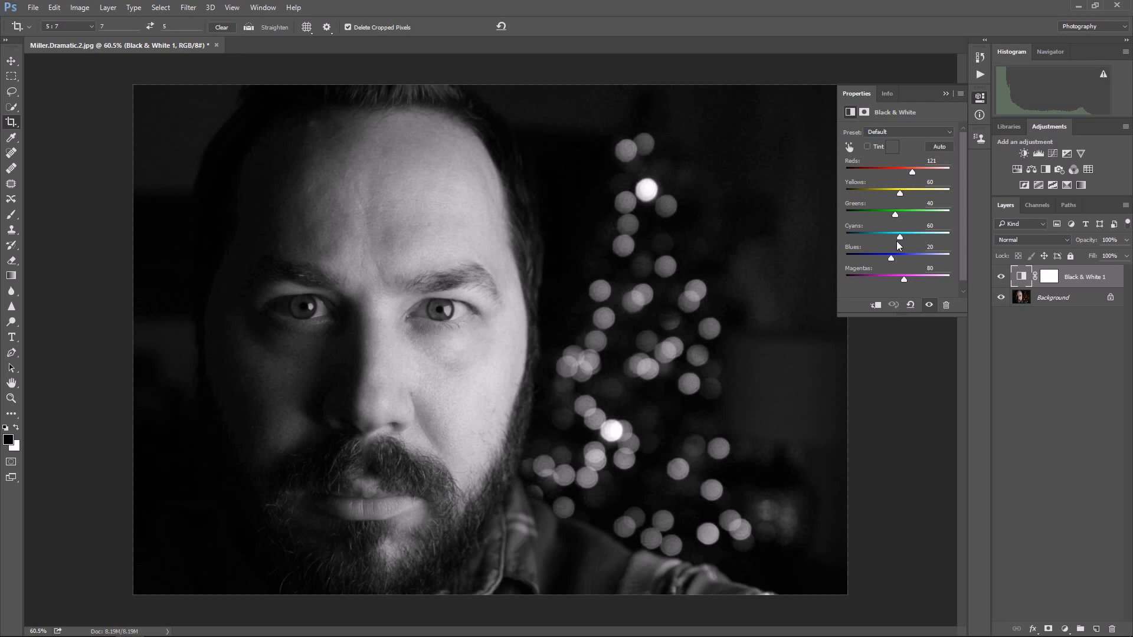
click(947, 92)
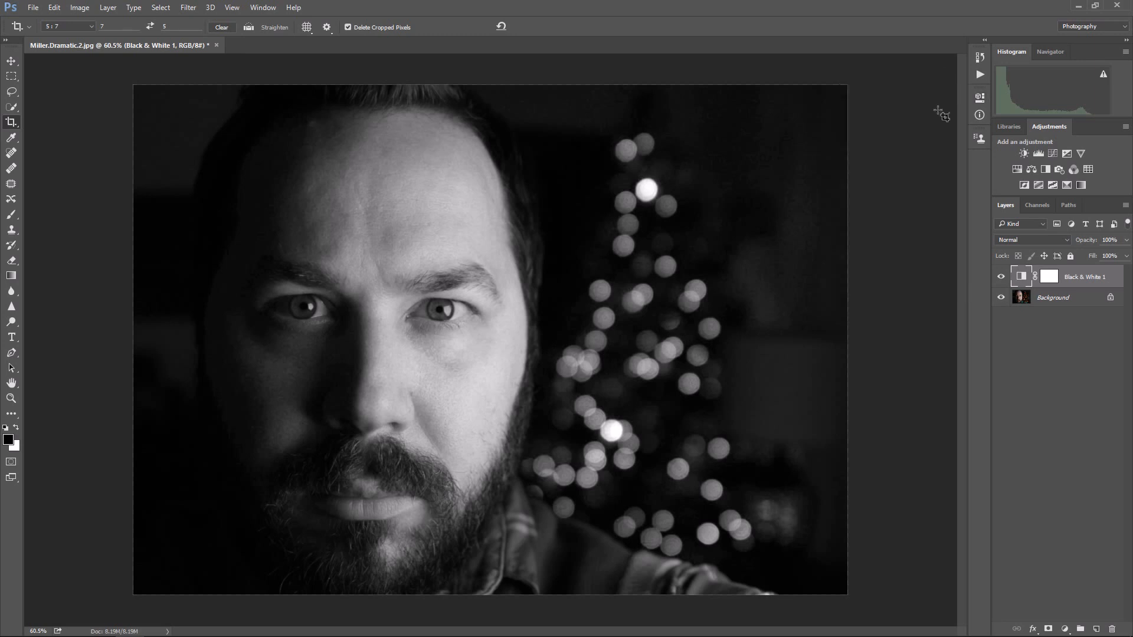
Step: Add a Levels adjustment layer with input levels of 15 for shadows, 1.23 for midtones and 237 for highlights
click(1039, 154)
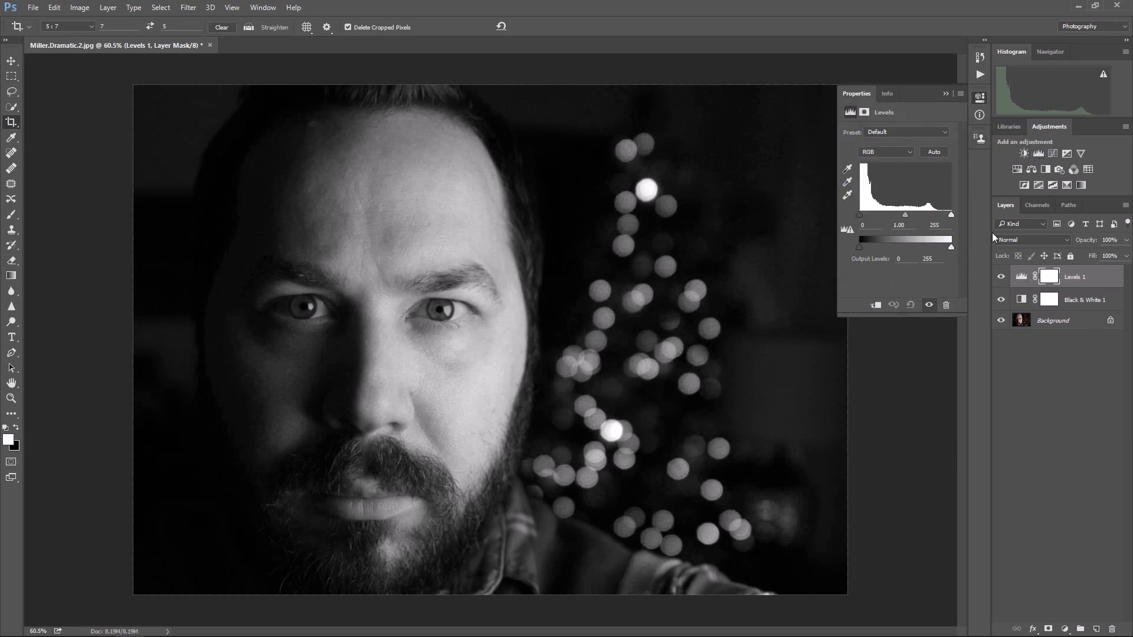
drag(858, 215, 968, 214)
drag(859, 214, 856, 215)
drag(905, 214, 904, 215)
drag(950, 215, 945, 214)
drag(859, 215, 865, 214)
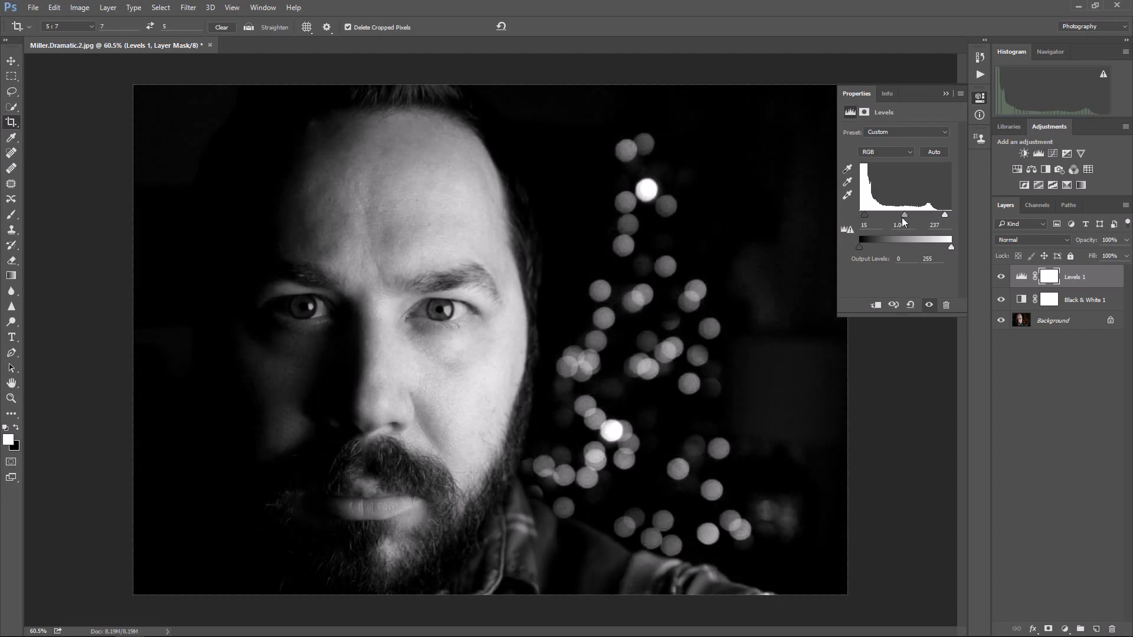
drag(904, 215, 856, 218)
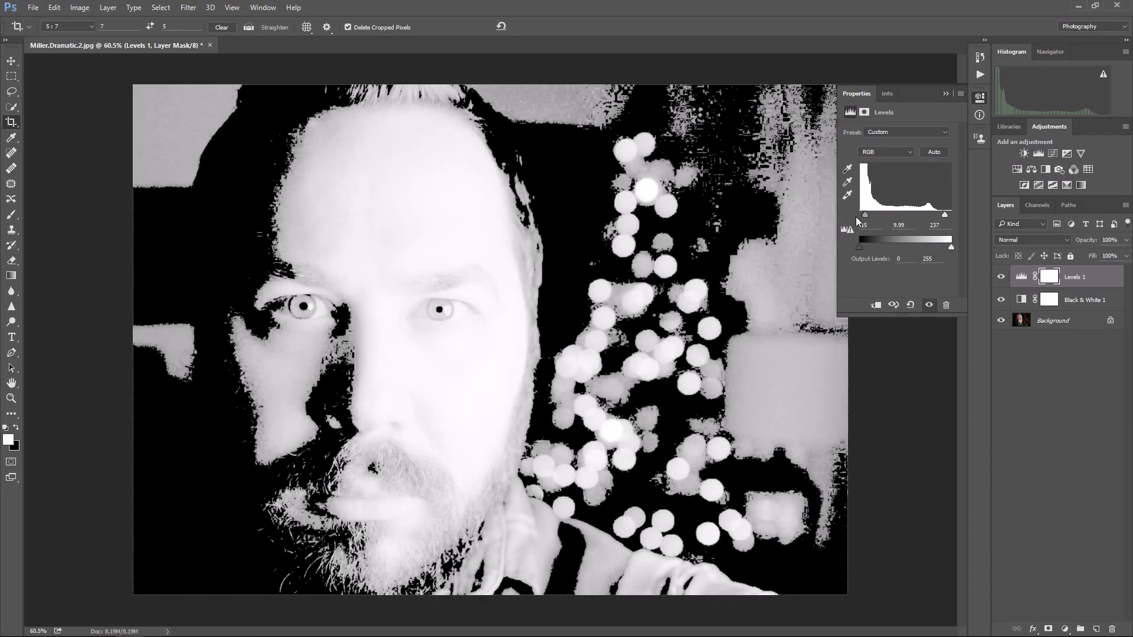
drag(857, 218, 898, 217)
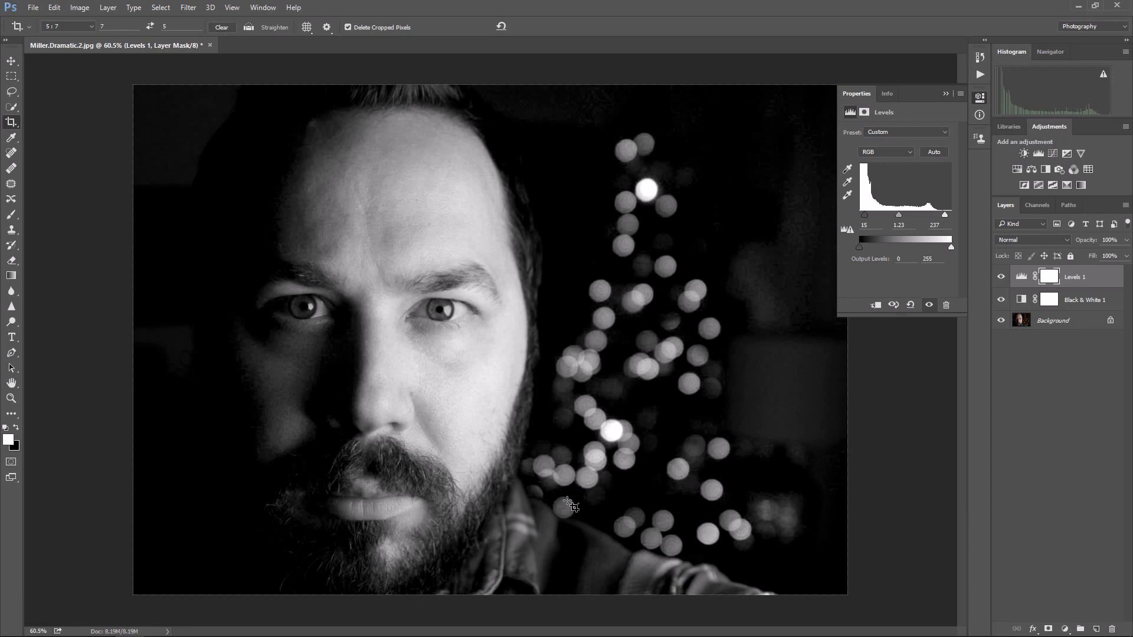
click(946, 94)
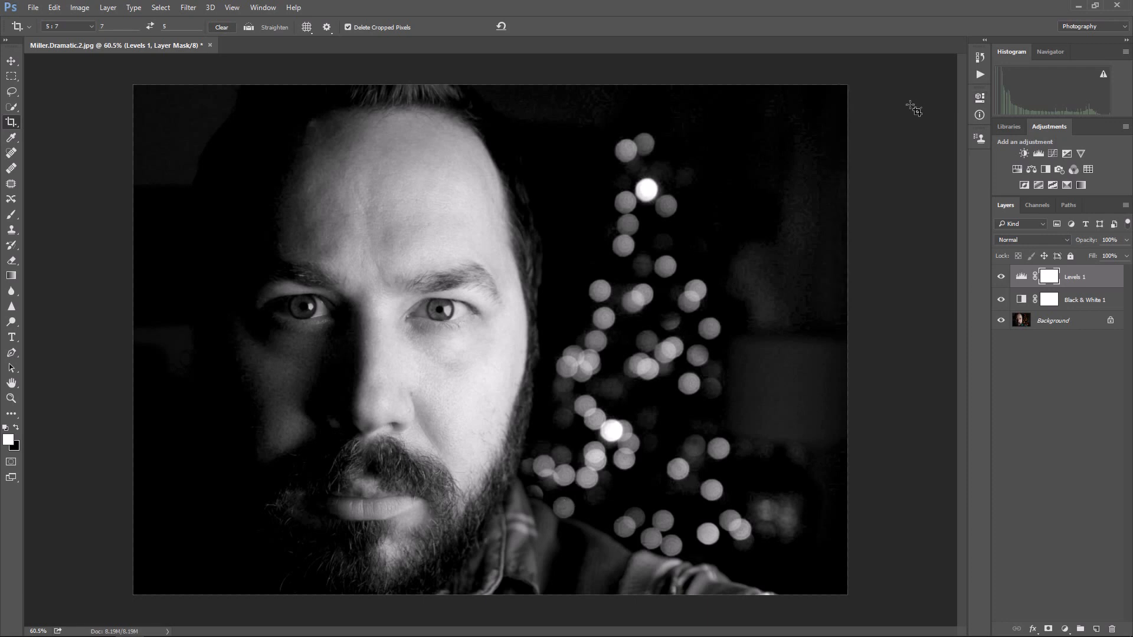
Step: Add a Brightness/Contrast adjustment layer with brightness 19 and contrast 41
click(1024, 153)
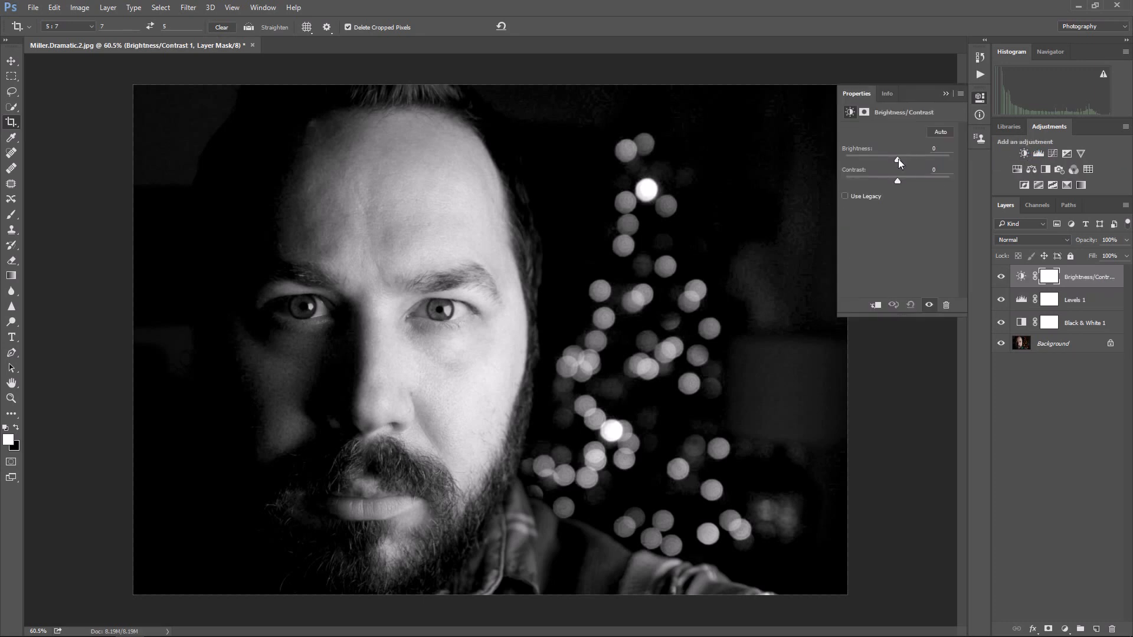
mouse_move(901, 158)
mouse_down()
mouse_move(913, 162)
mouse_move(887, 161)
mouse_move(968, 163)
mouse_move(904, 162)
mouse_up()
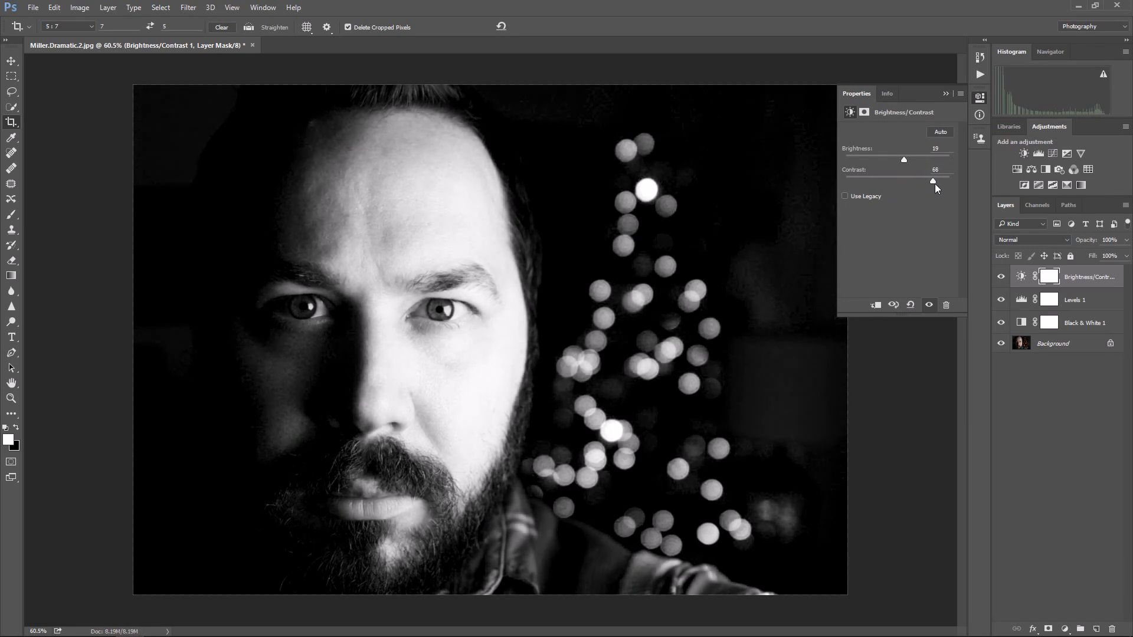
drag(935, 183, 861, 186)
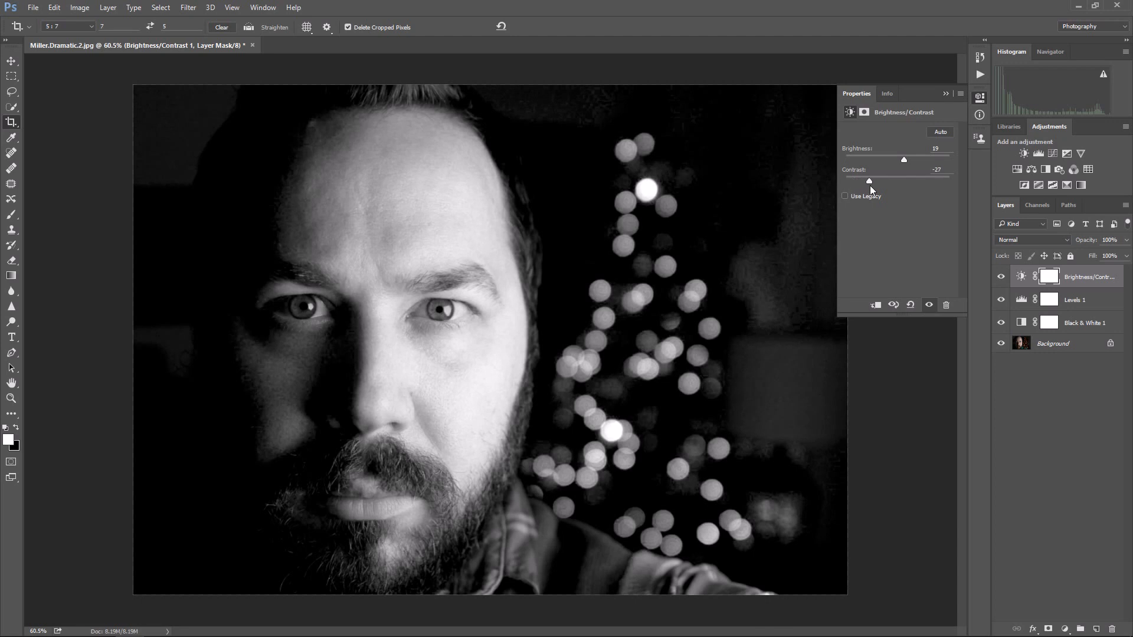
drag(870, 185, 933, 182)
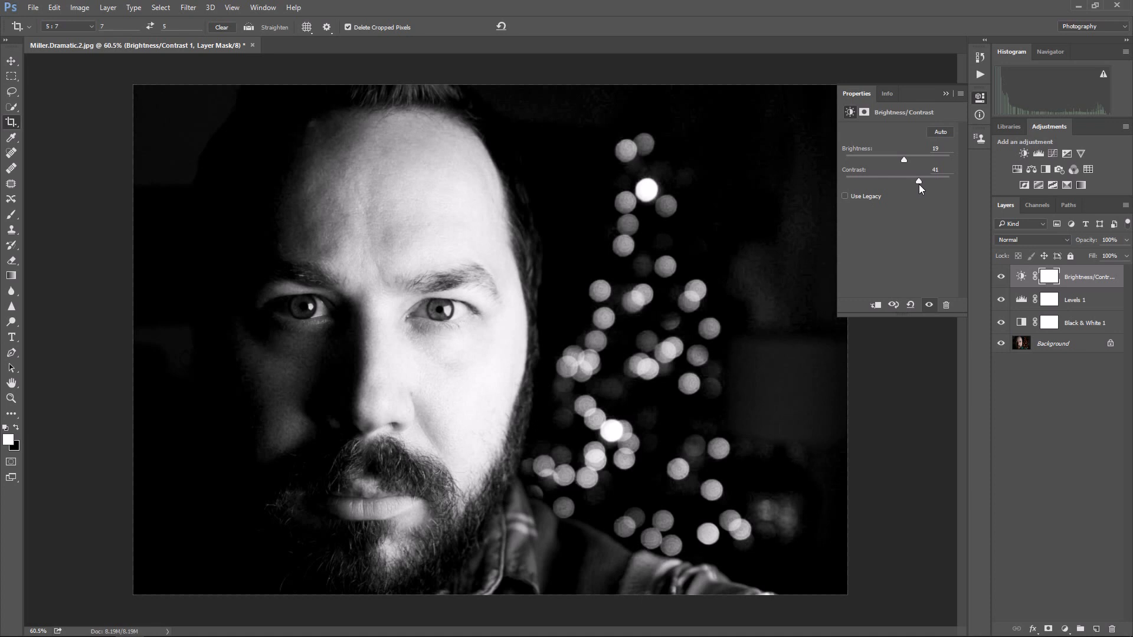
click(946, 94)
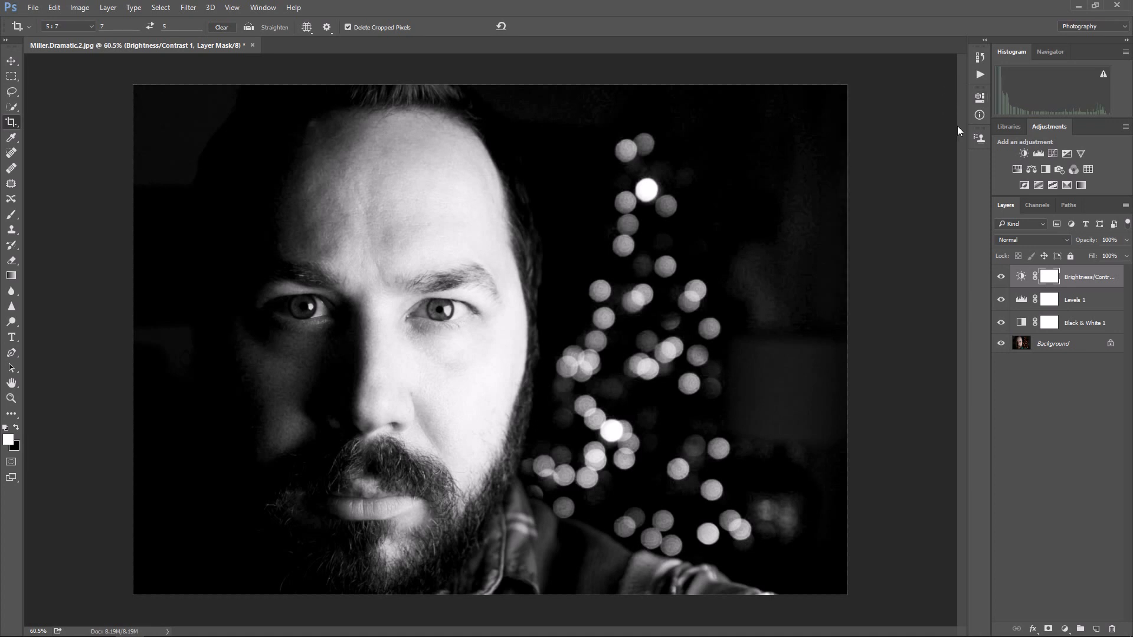
Step: Compare the portrait with the Brightness/Contrast, Levels and Black & White adjustment layers hidden and shown
click(1000, 276)
click(1001, 300)
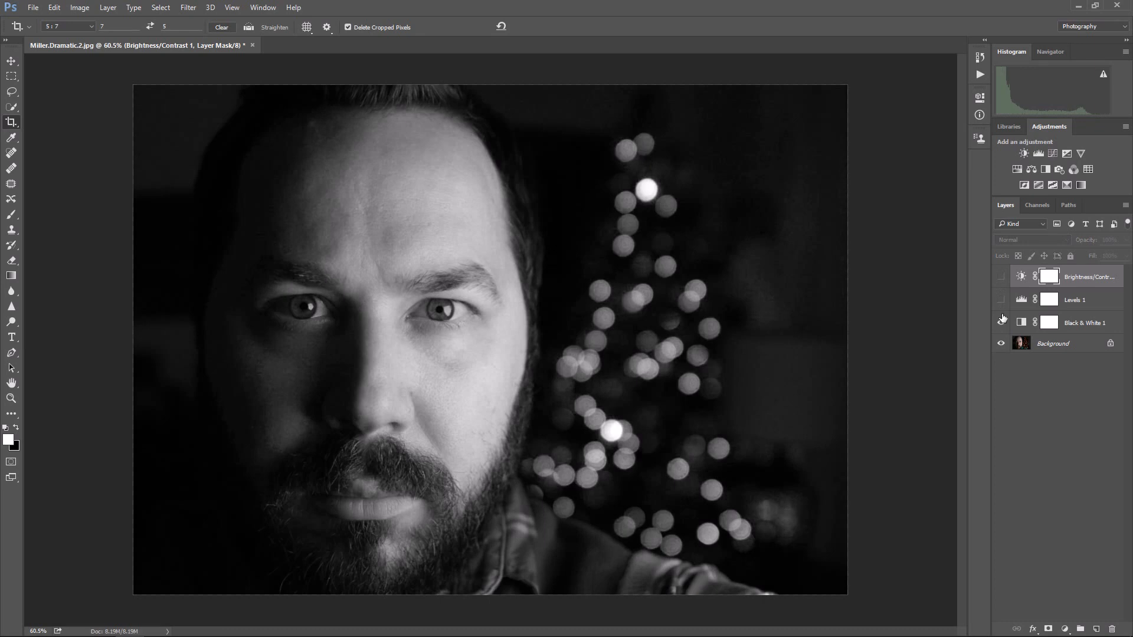
click(1001, 323)
click(1001, 322)
click(999, 301)
click(998, 302)
click(999, 300)
click(1000, 301)
click(1001, 301)
click(1001, 286)
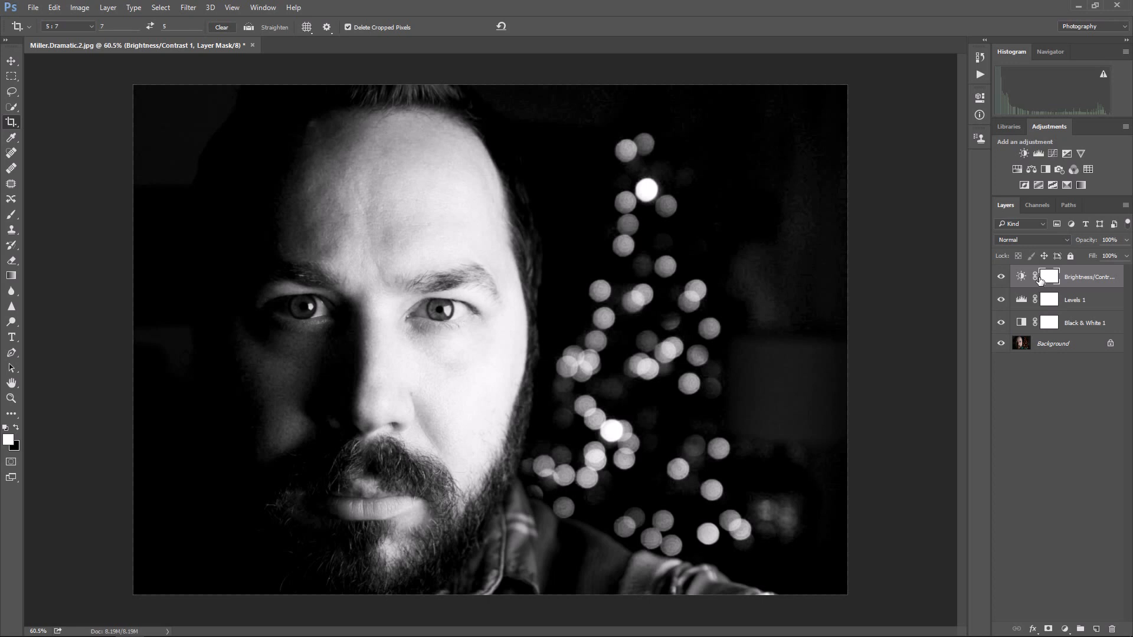
Step: Lower the opacity of the Brightness/Contrast adjustment layer to soften its effect
click(1126, 256)
drag(1126, 258, 1090, 254)
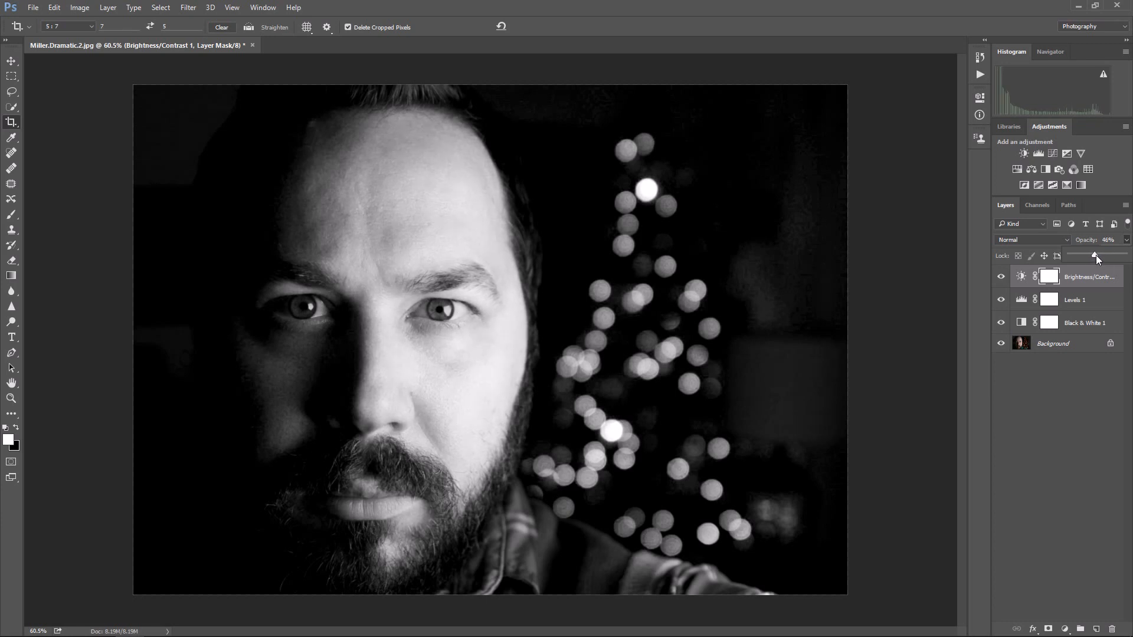
drag(1101, 255, 1104, 256)
Step: Set the opacity of the Levels adjustment layer to 55%
click(1021, 300)
click(1126, 240)
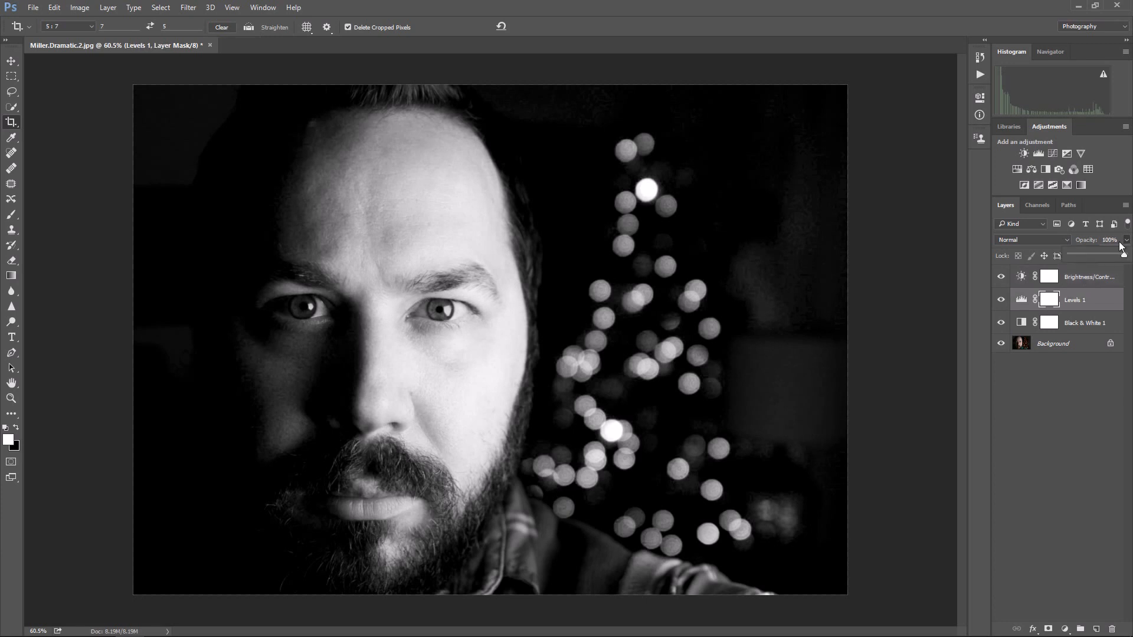
drag(1110, 255, 1100, 255)
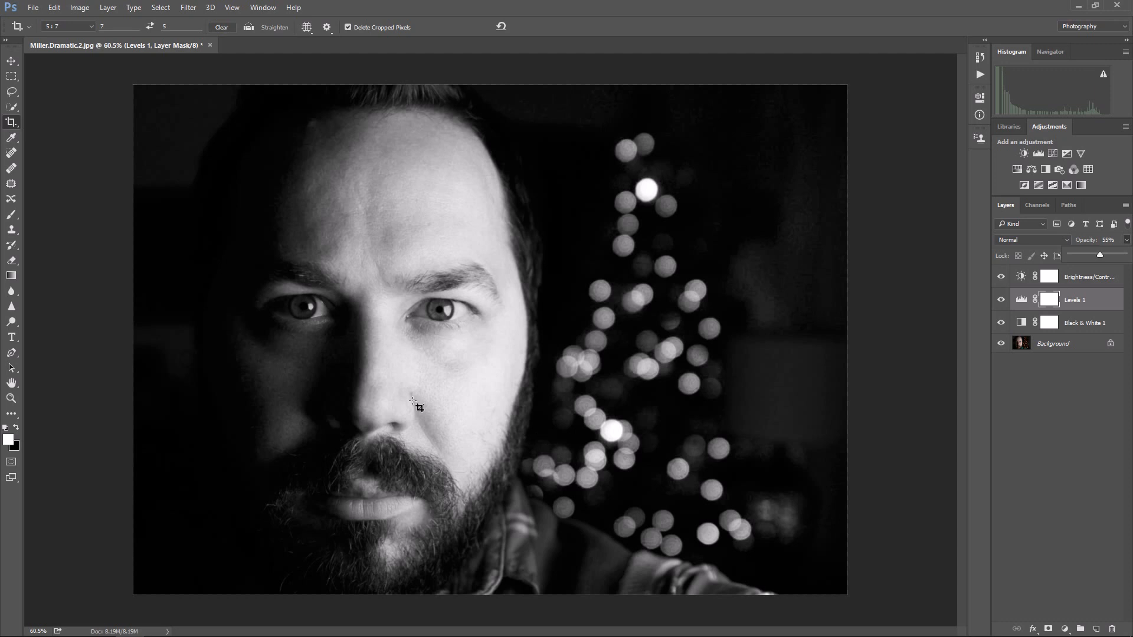
Step: Start saving the image under a new name in JPEG format, appending ".edit" to the existing file name
click(36, 8)
click(59, 137)
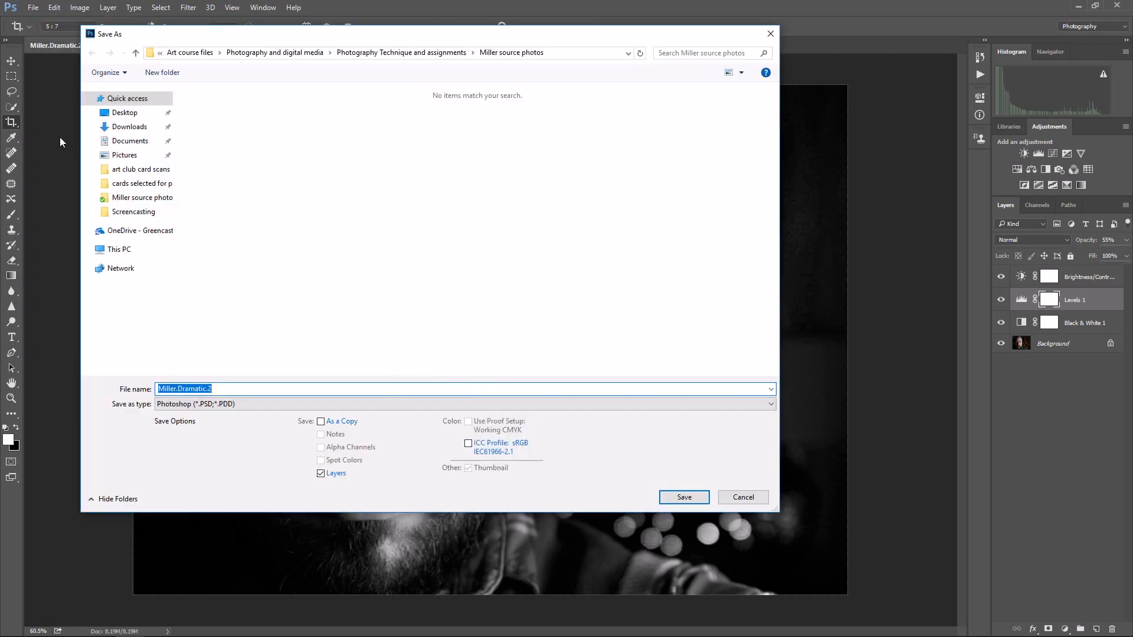
drag(270, 37, 309, 70)
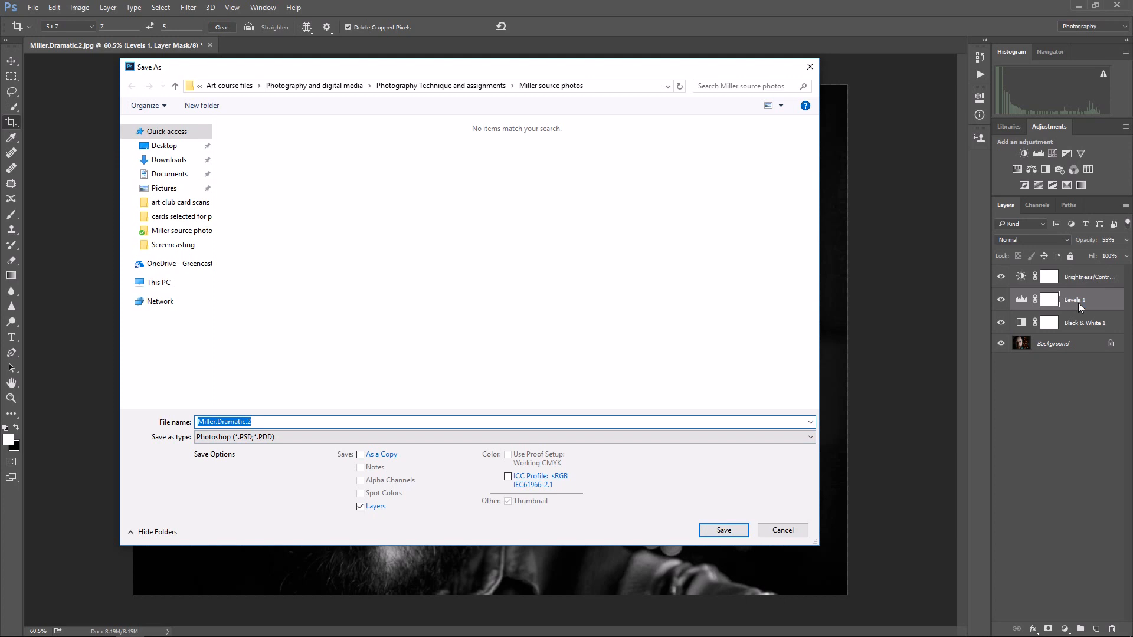
click(251, 440)
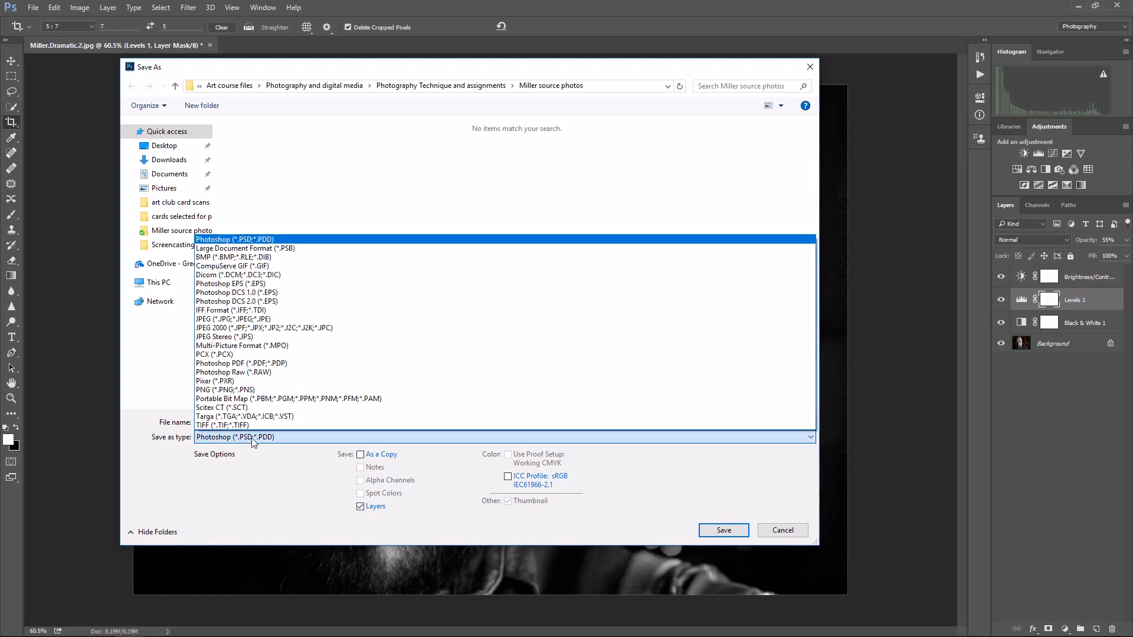
click(275, 324)
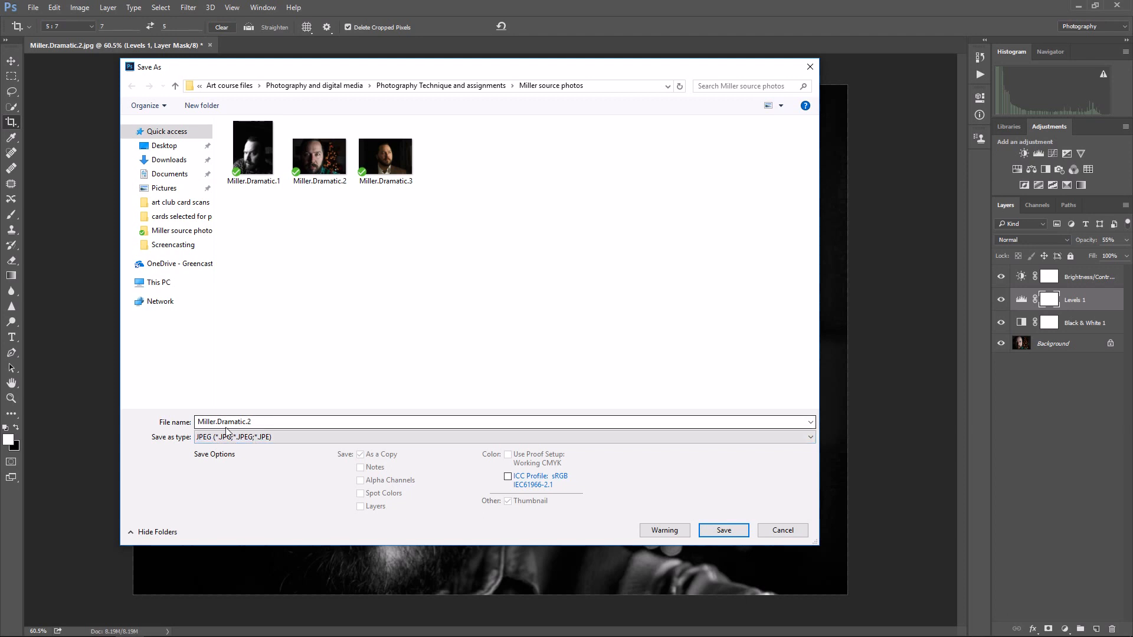
click(266, 423)
click(267, 423)
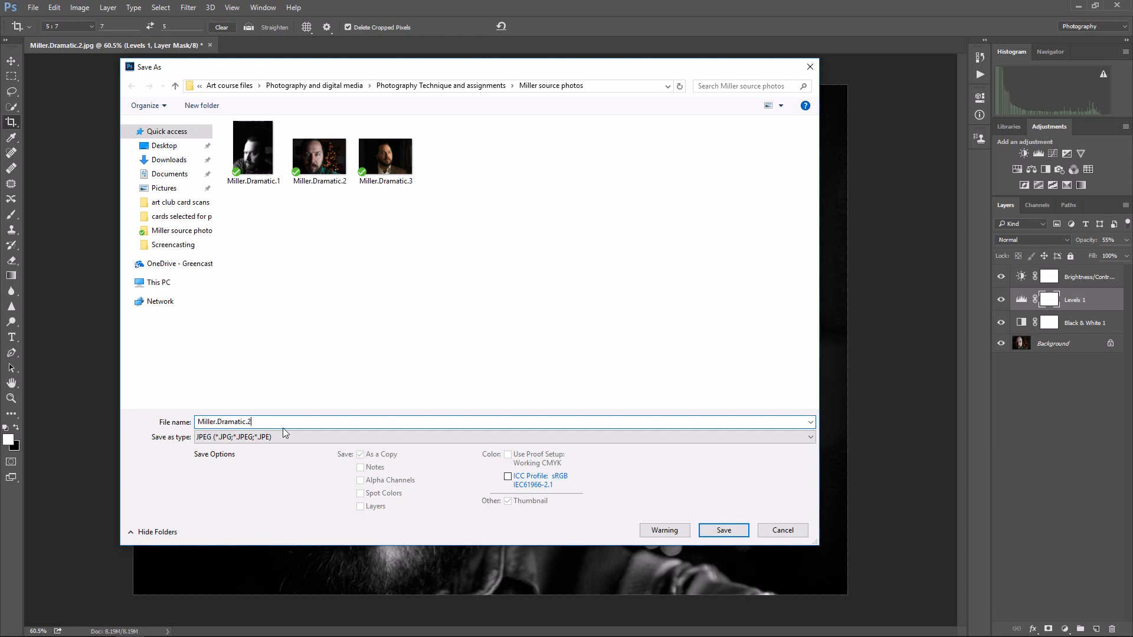
text(.edit)
Step: Switch the save location to the Examples folder beside the source photos and create an "Edited Photos" folder in it
click(444, 89)
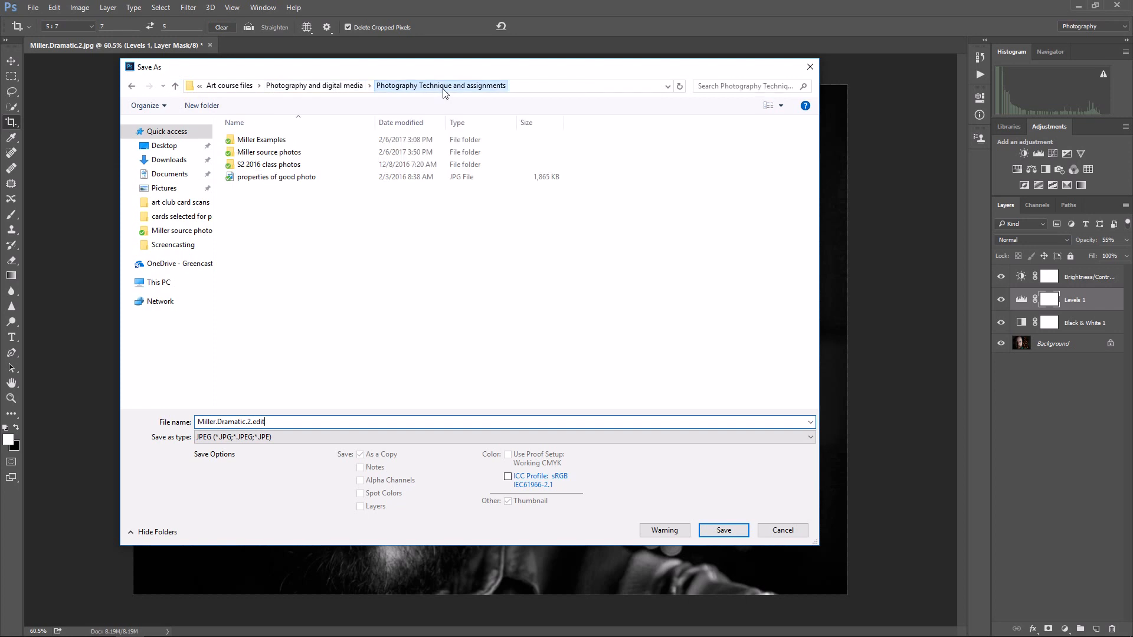
double_click(272, 144)
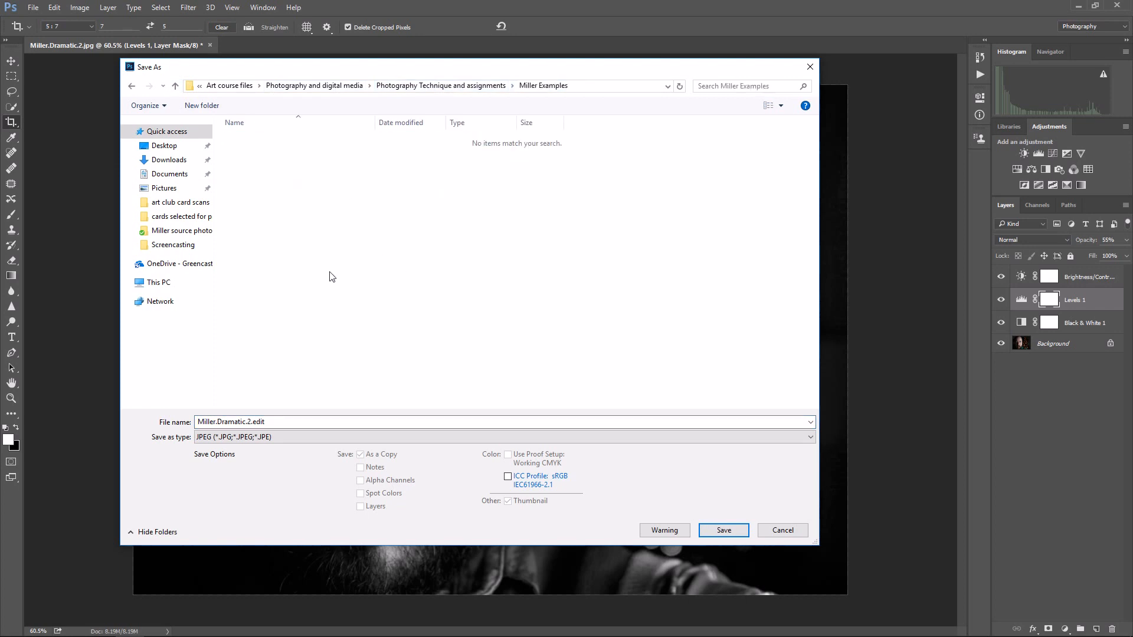
right_click(273, 182)
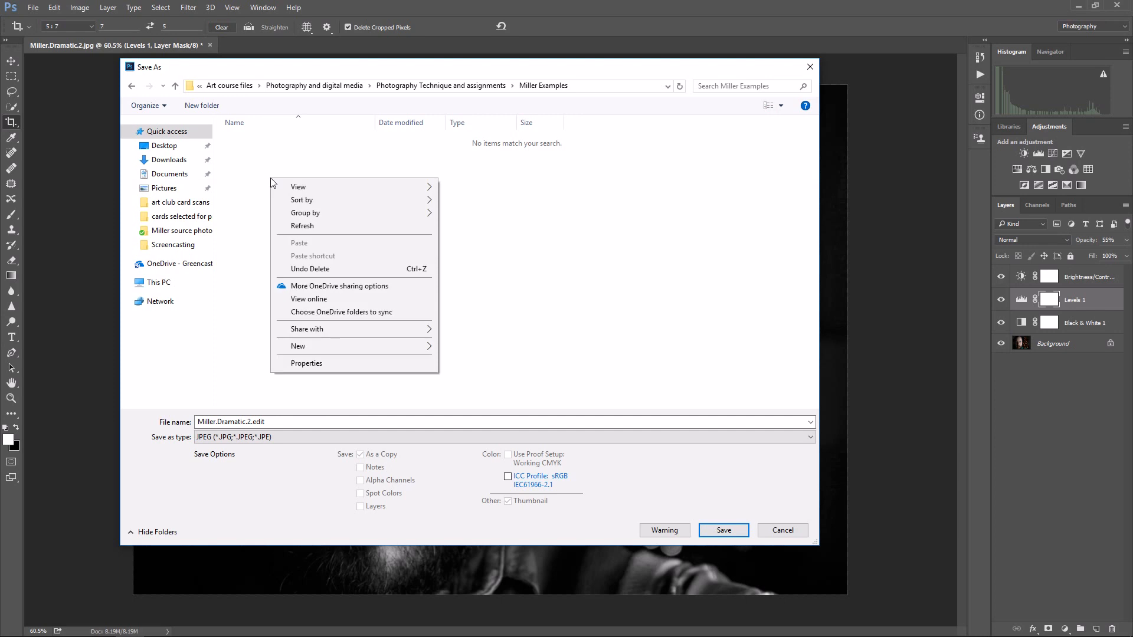
mouse_move(387, 349)
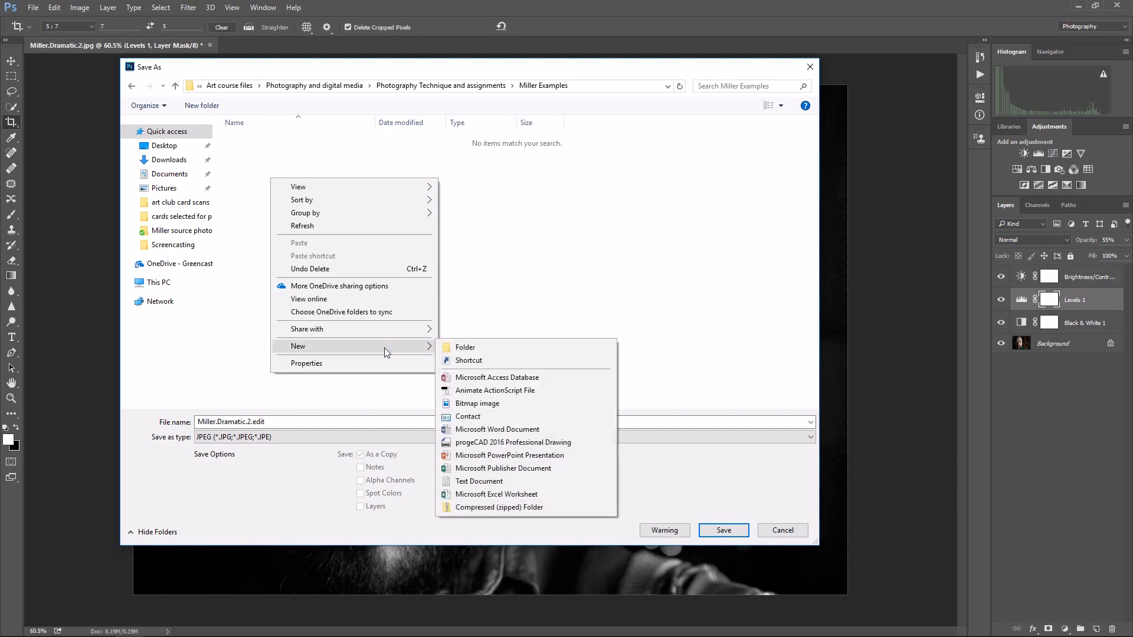
click(472, 349)
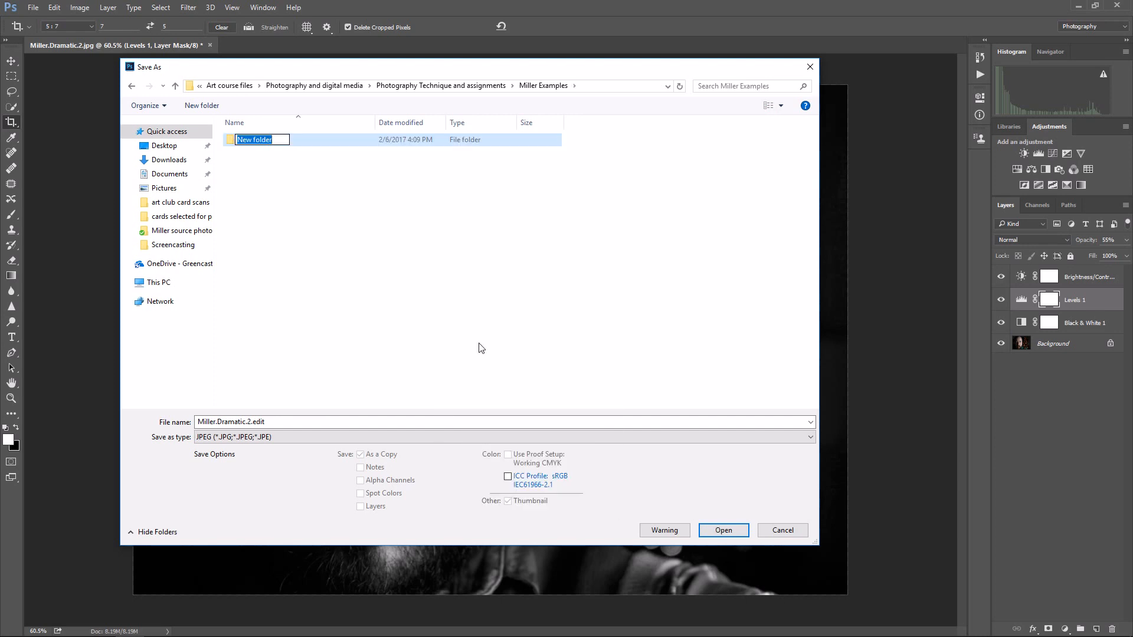
text(Edited Photos)
click(253, 145)
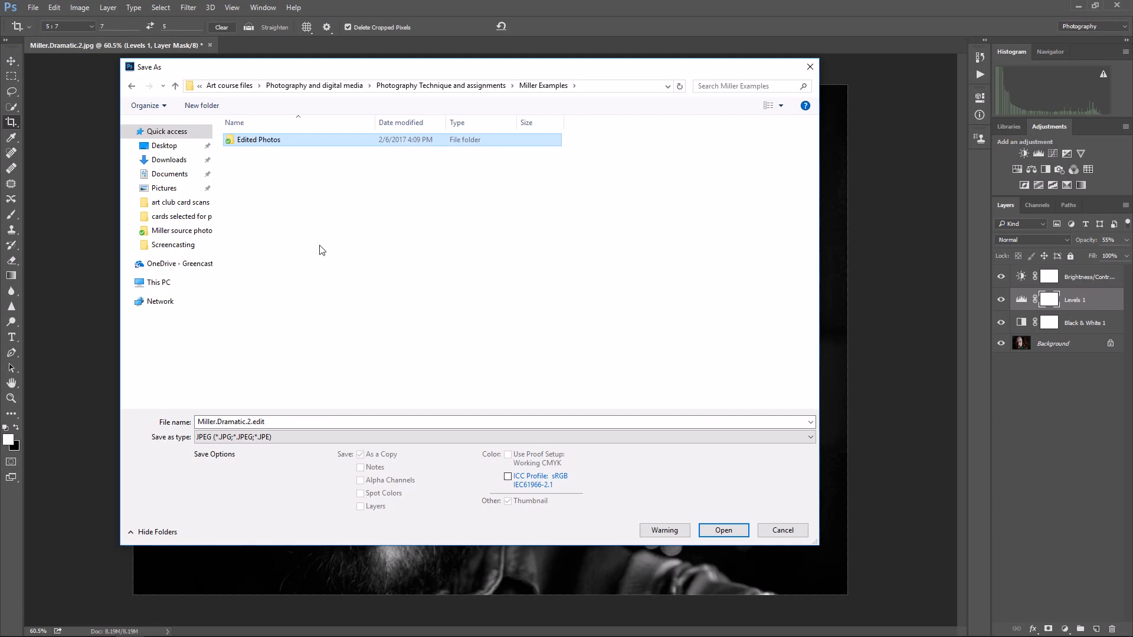
Step: Save the JPEG copy in the Edited Photos folder with the image quality set to 12
double_click(233, 145)
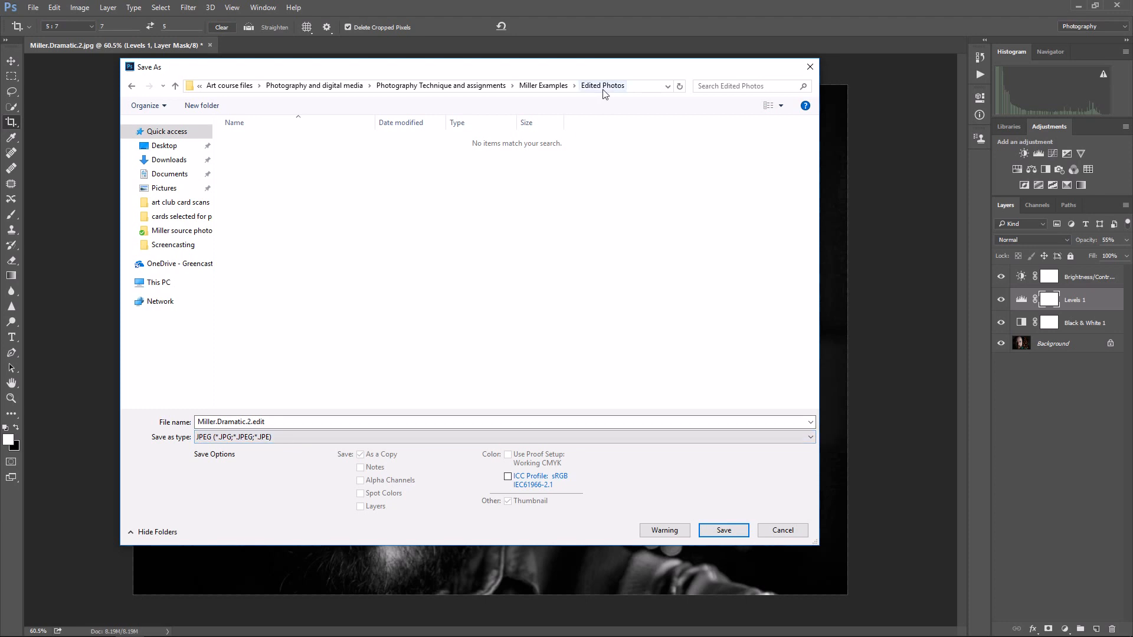
click(724, 530)
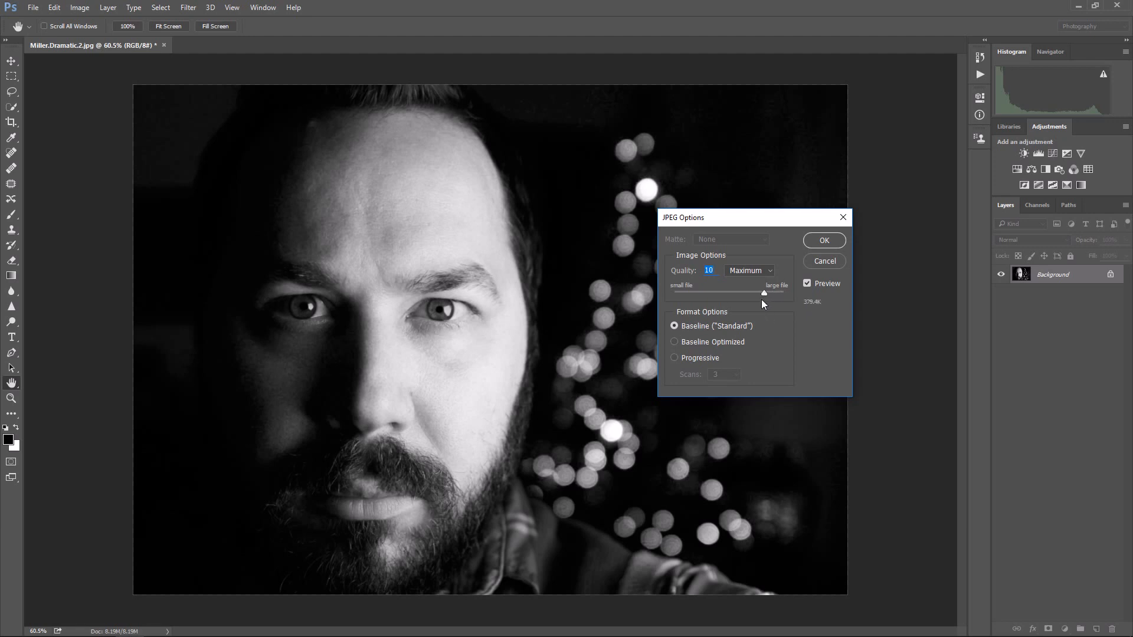
drag(763, 293, 776, 294)
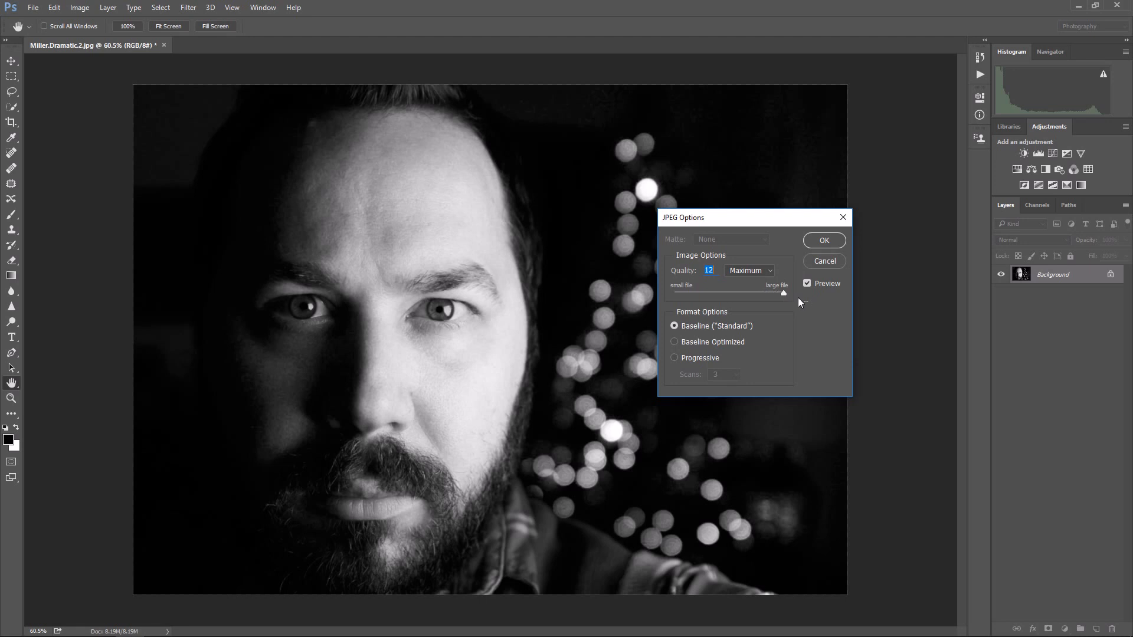